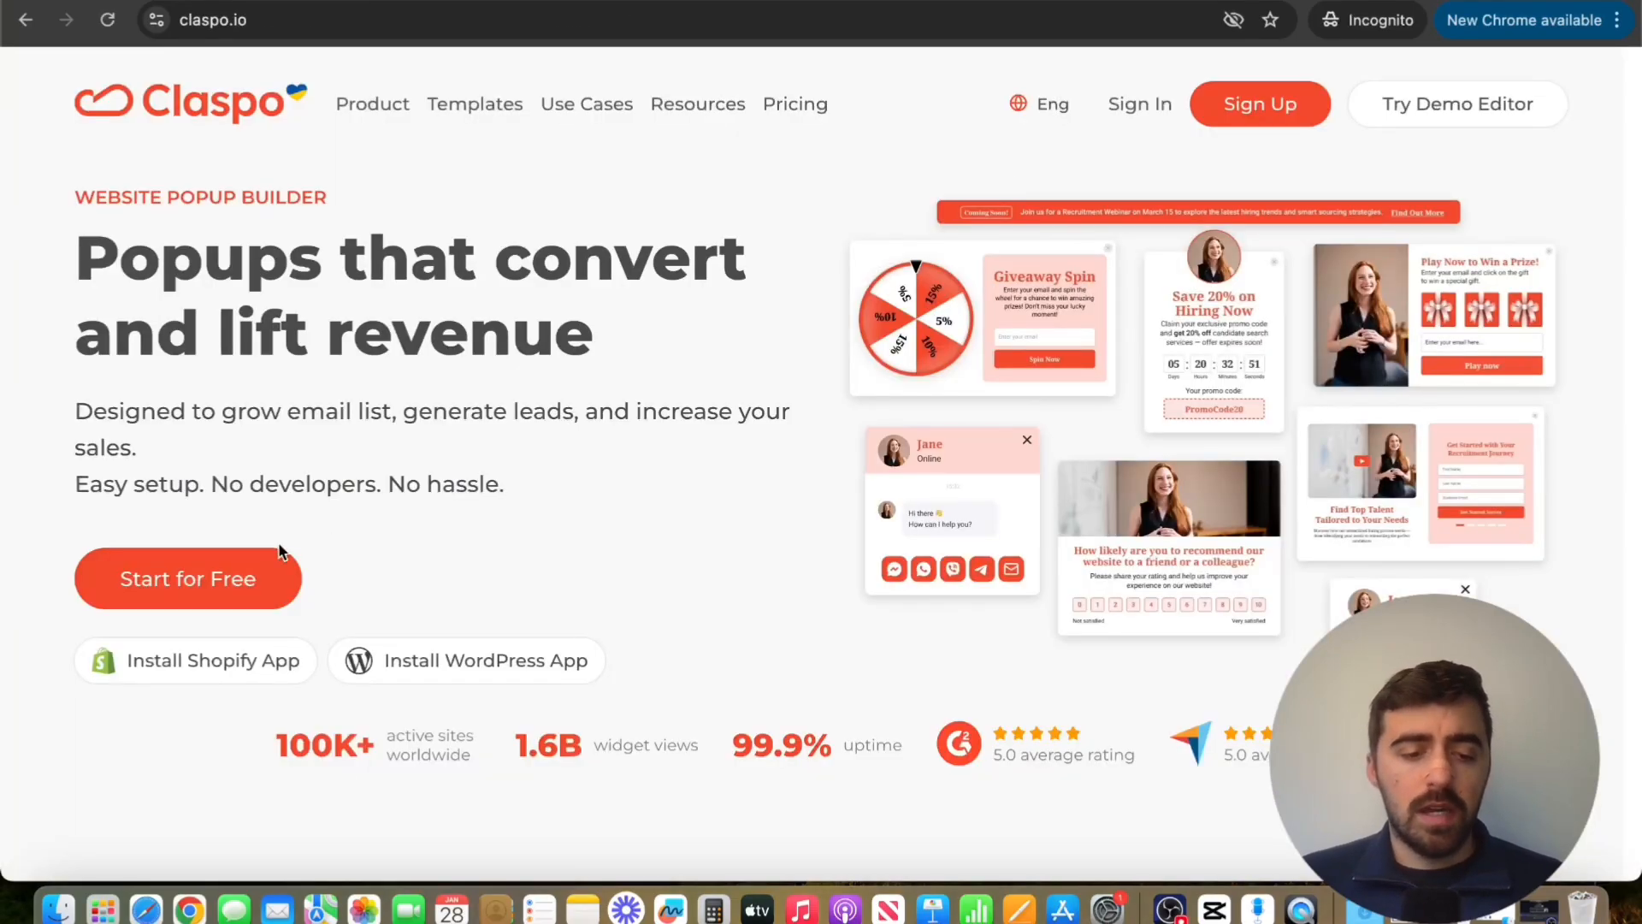
Open the upgrade pricing plans from the account's active subscriptions and set the monthly pageviews to 250K
click(253, 583)
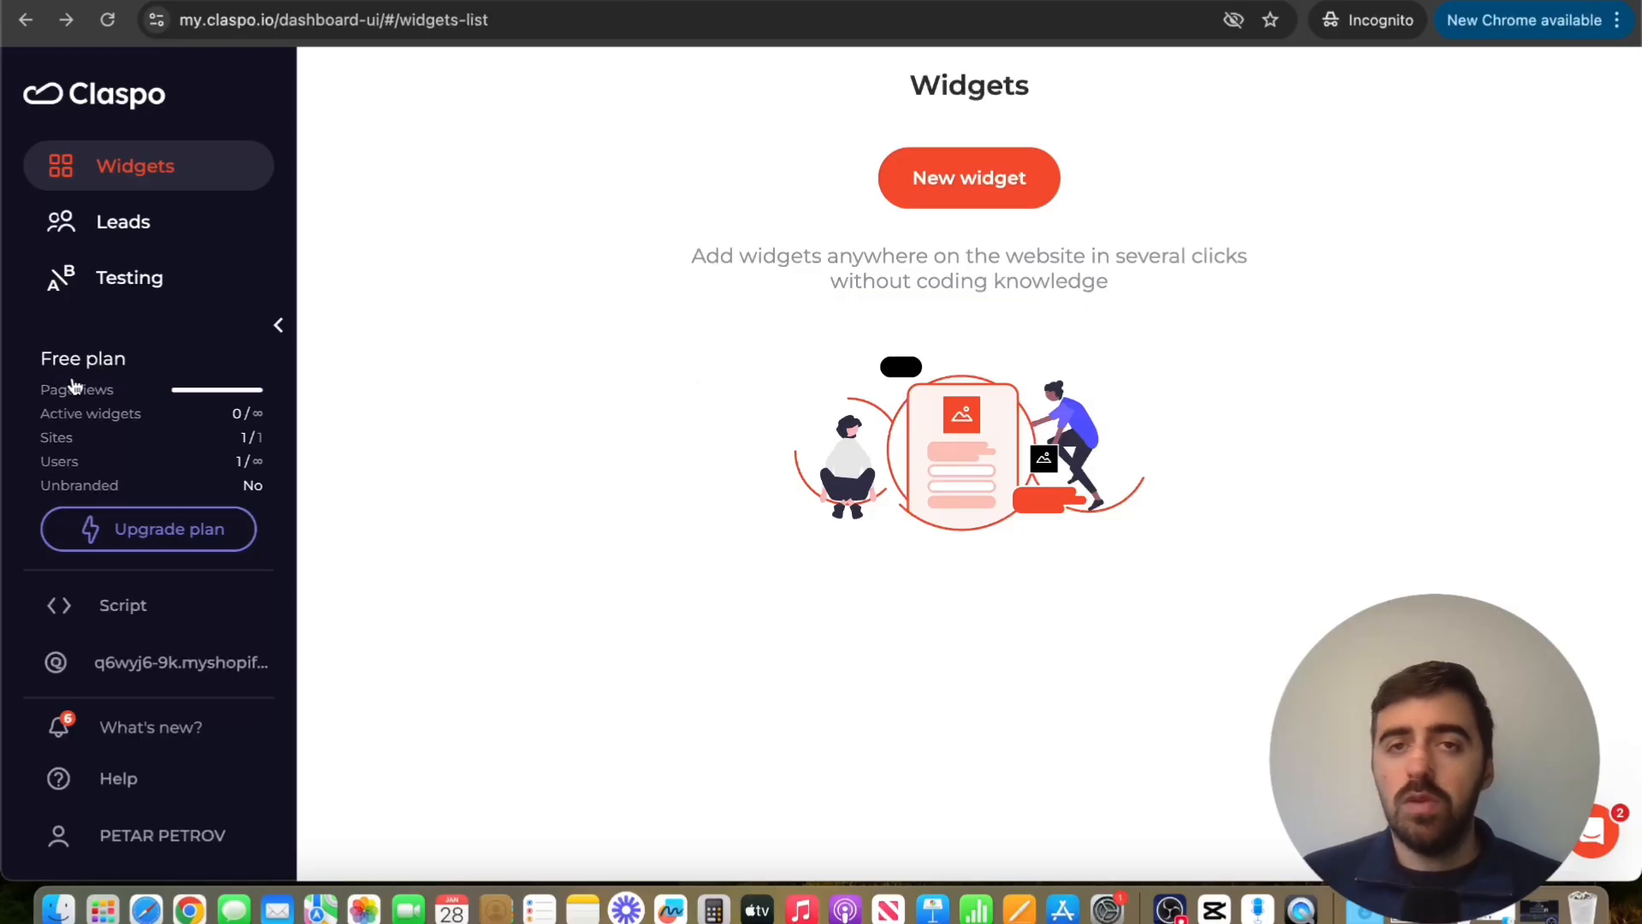
click(73, 436)
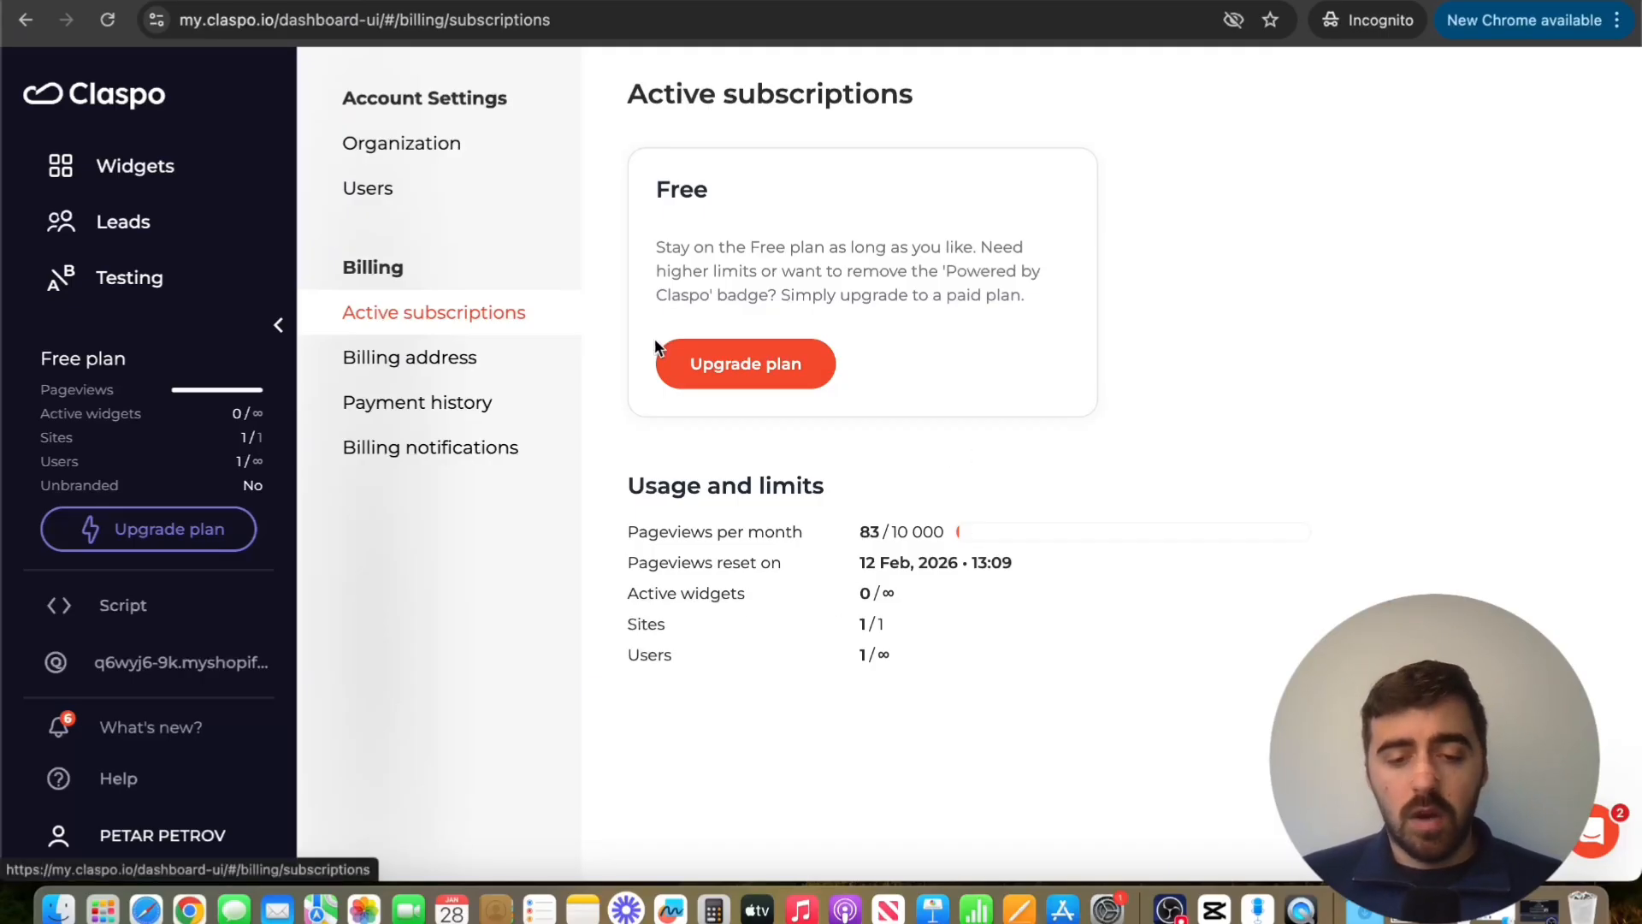
click(796, 382)
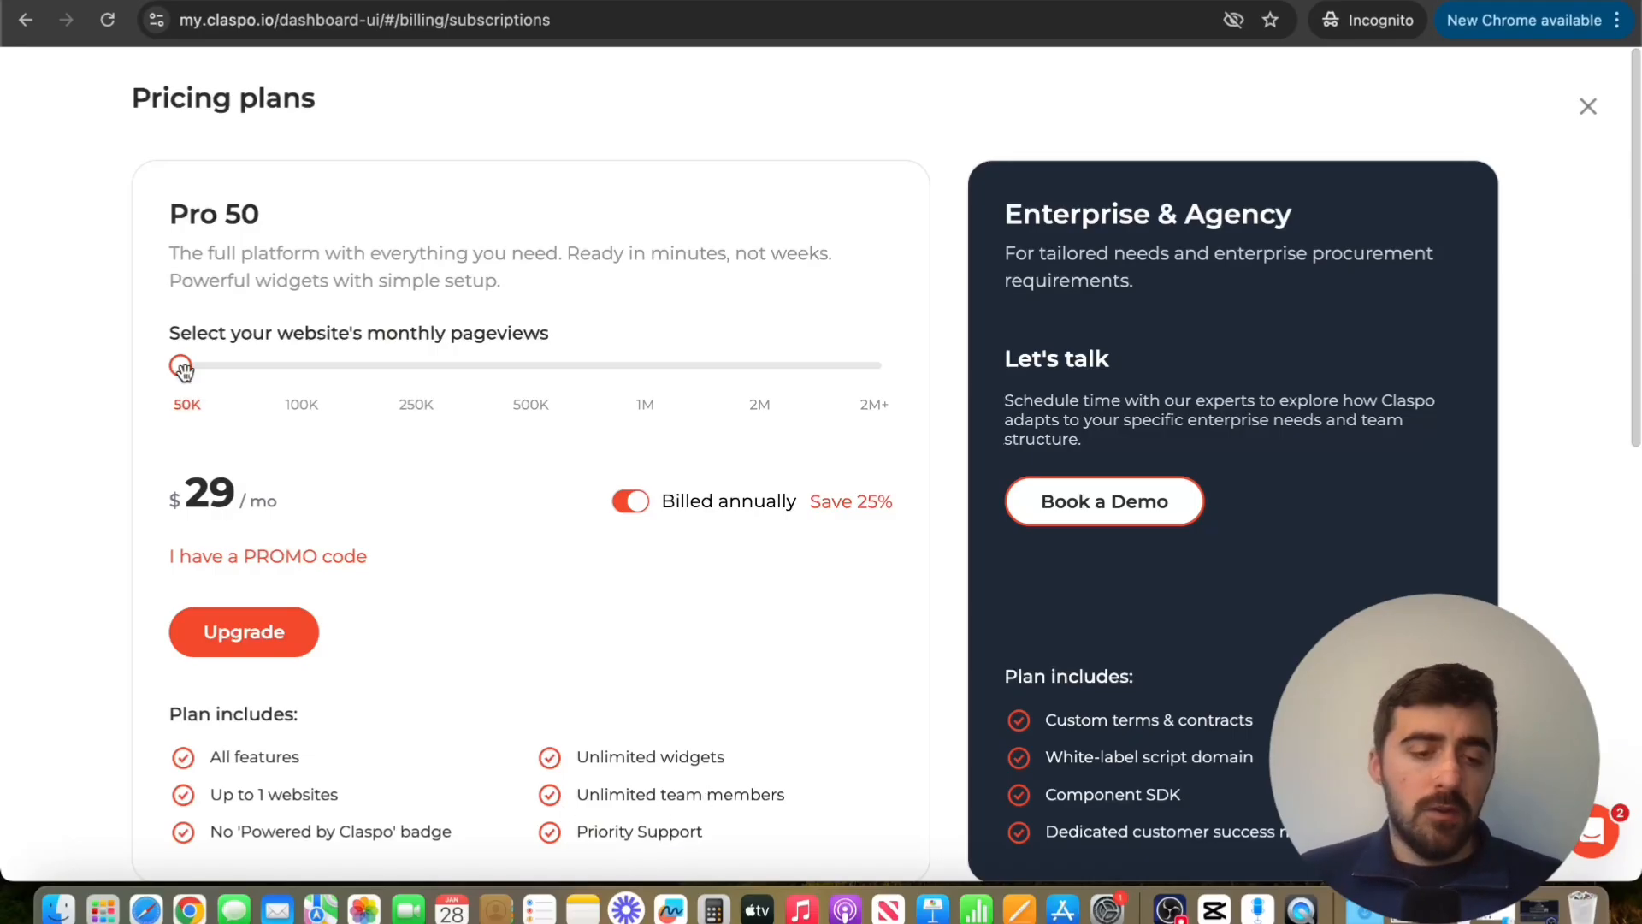
drag(179, 365, 392, 362)
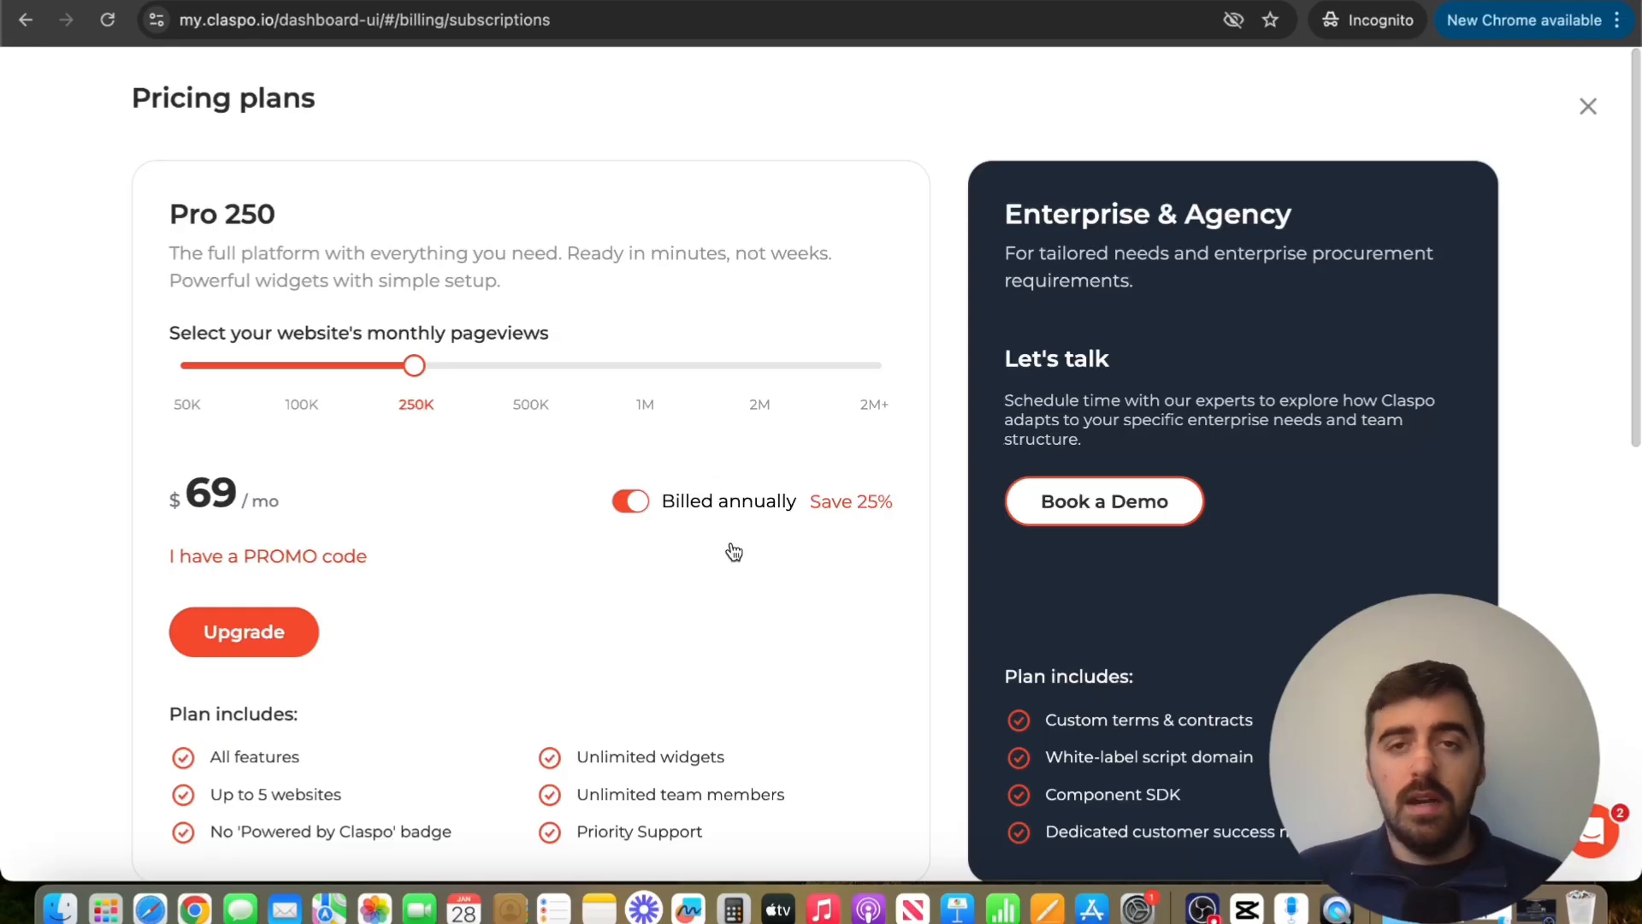
Enter the copied promo code for the Pro 250 plan and apply it
click(336, 561)
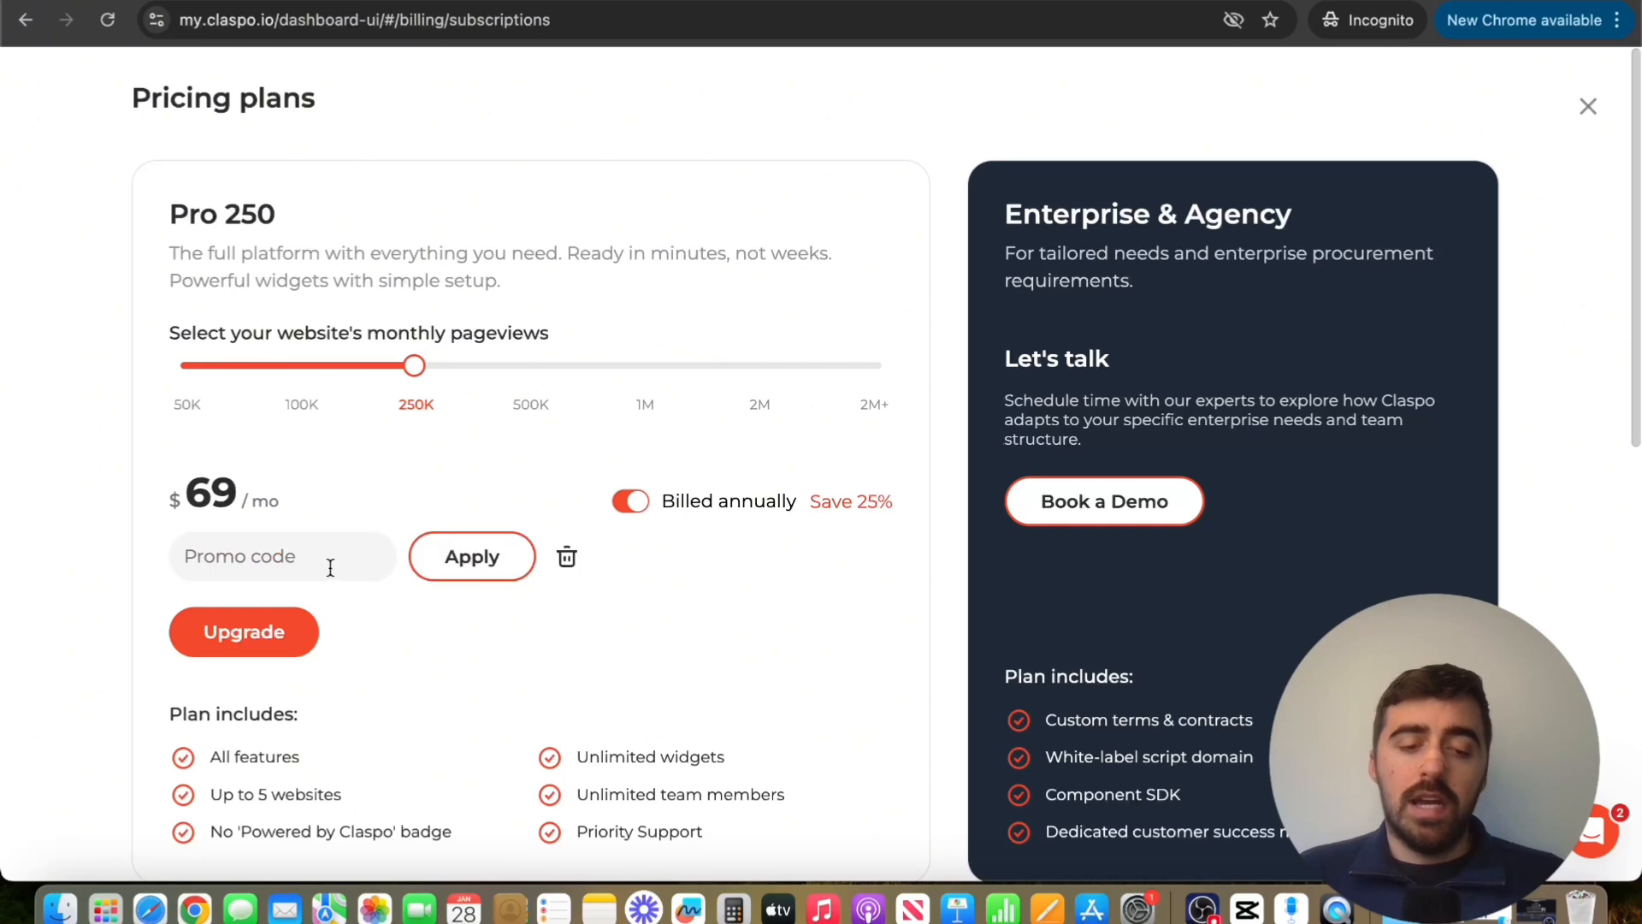
text(AF20KVNjMx)
click(479, 566)
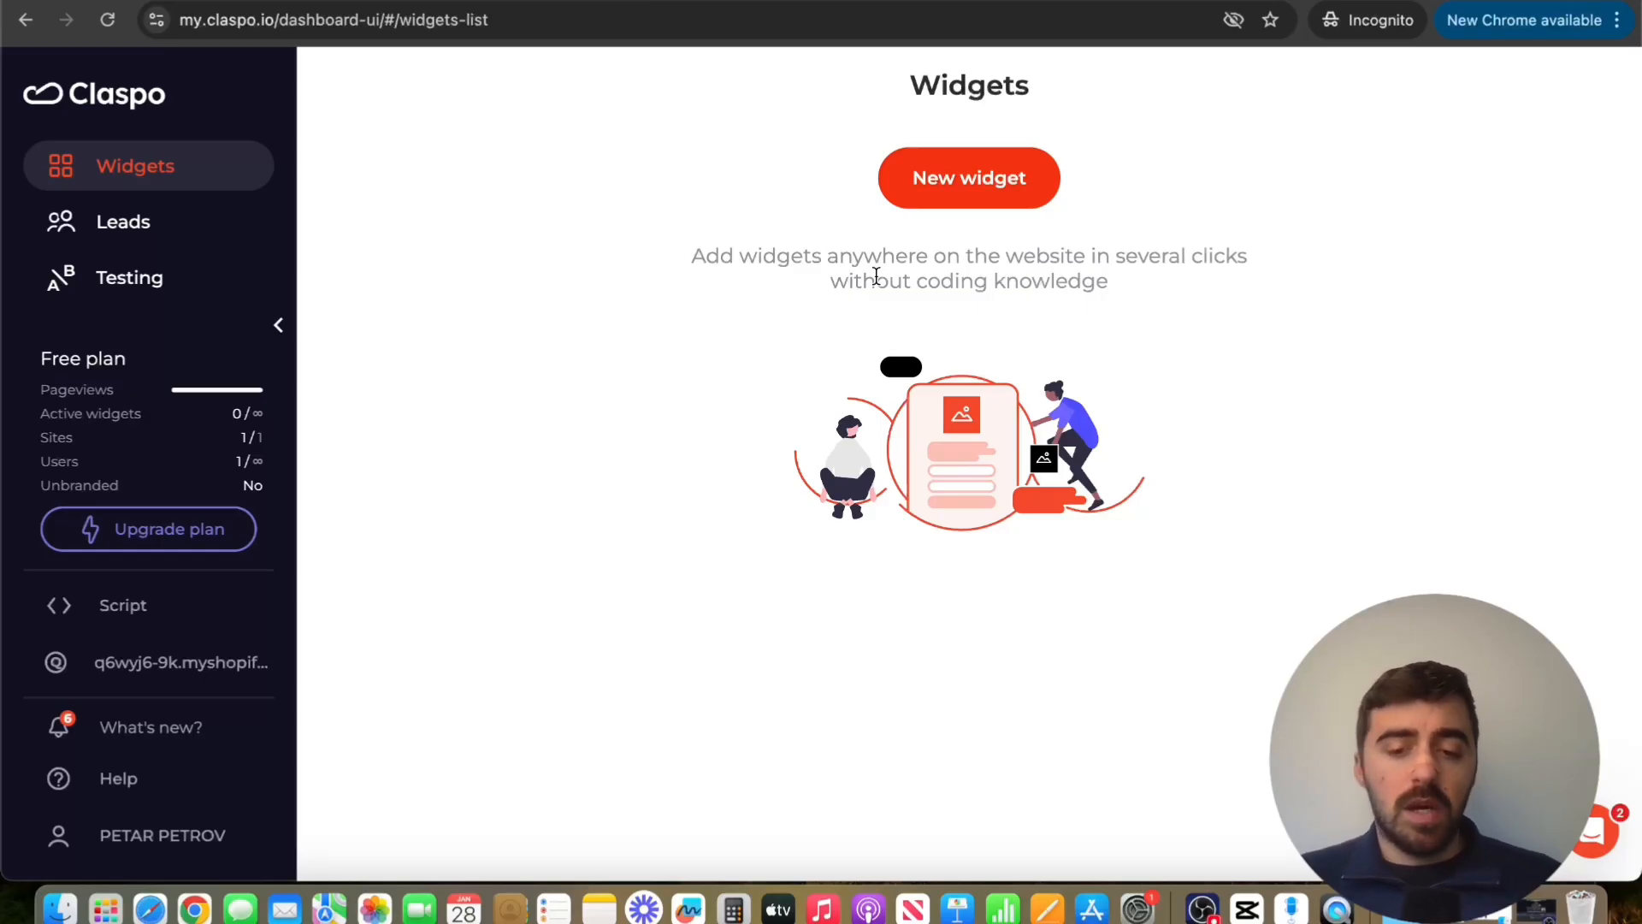
Start a new widget from the template library and filter the templates by the Pop-up layout
click(977, 193)
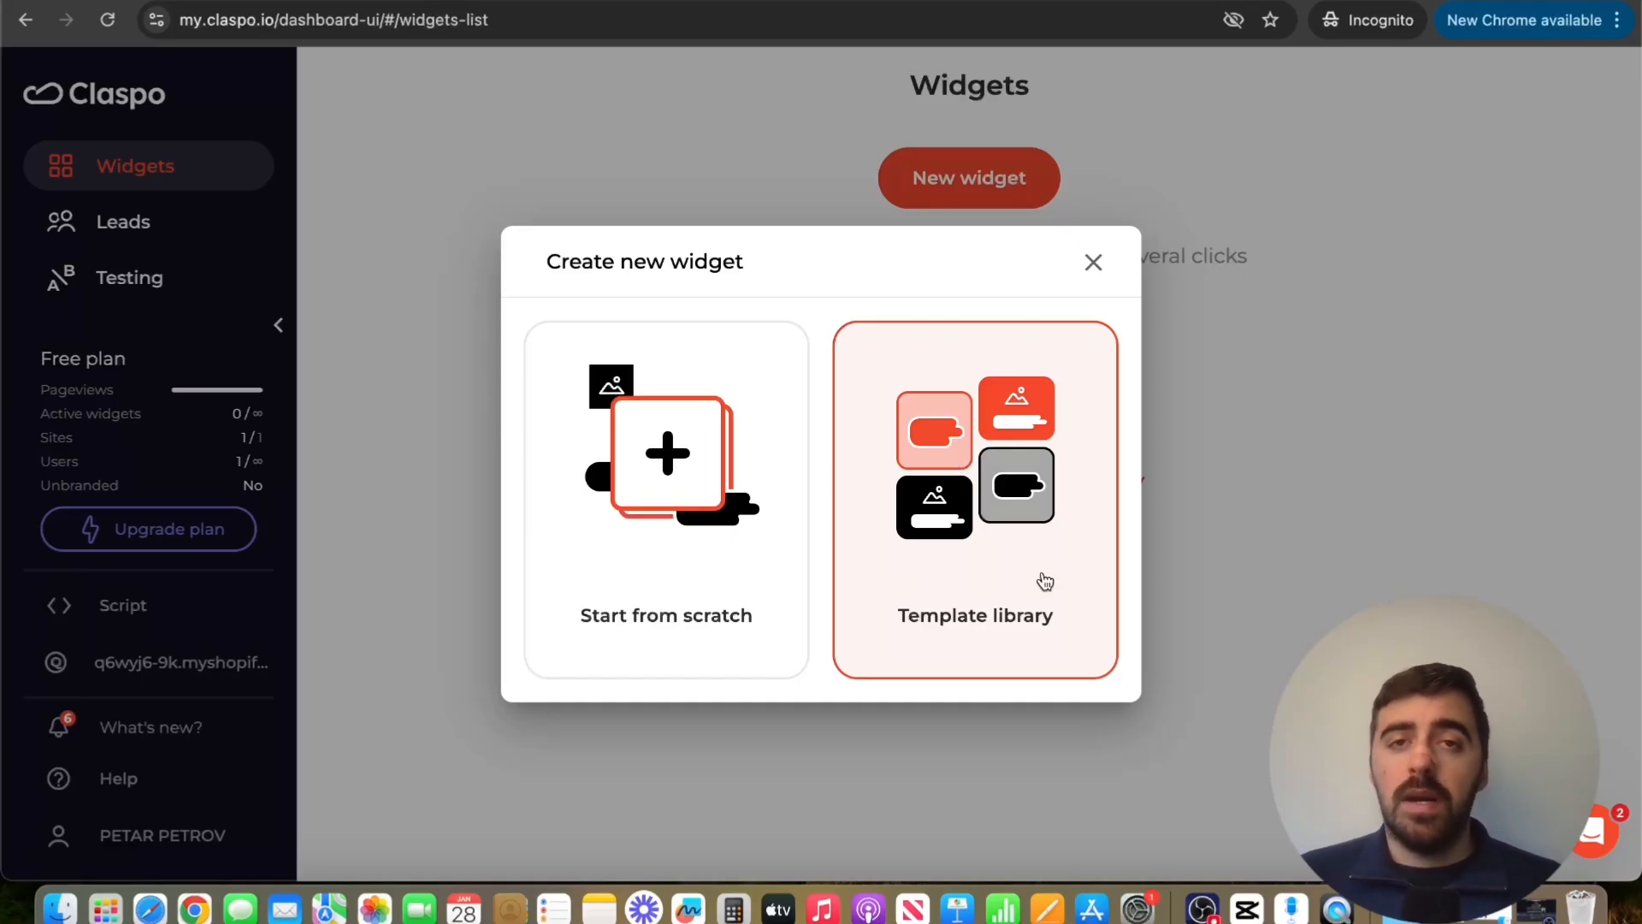
click(995, 547)
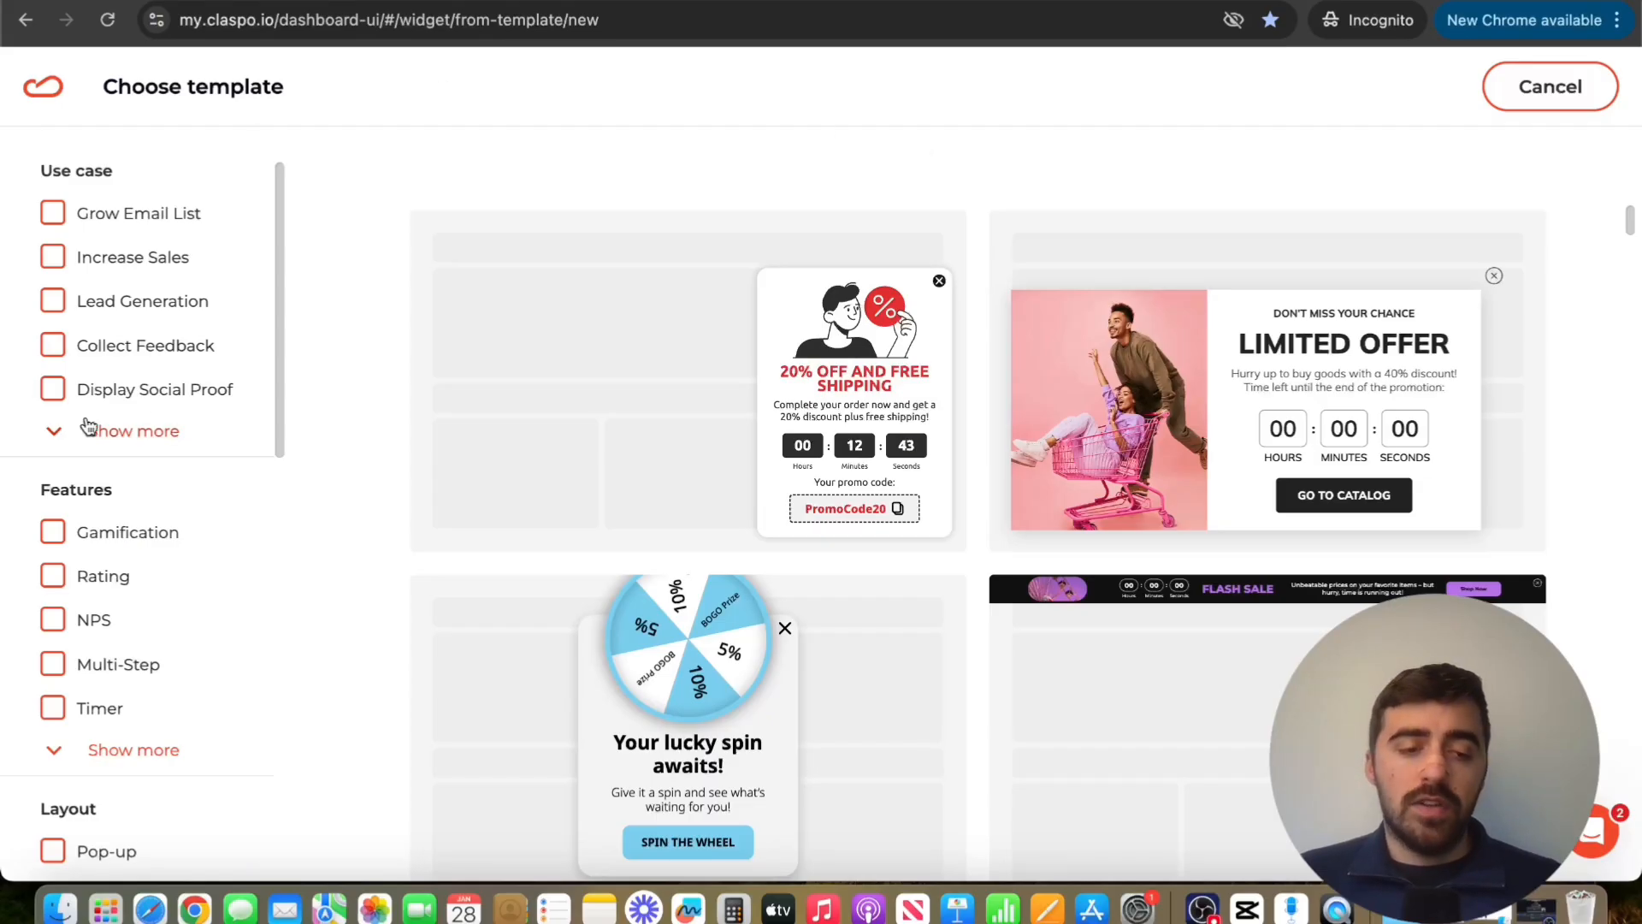
scroll(203, 526, down, 5)
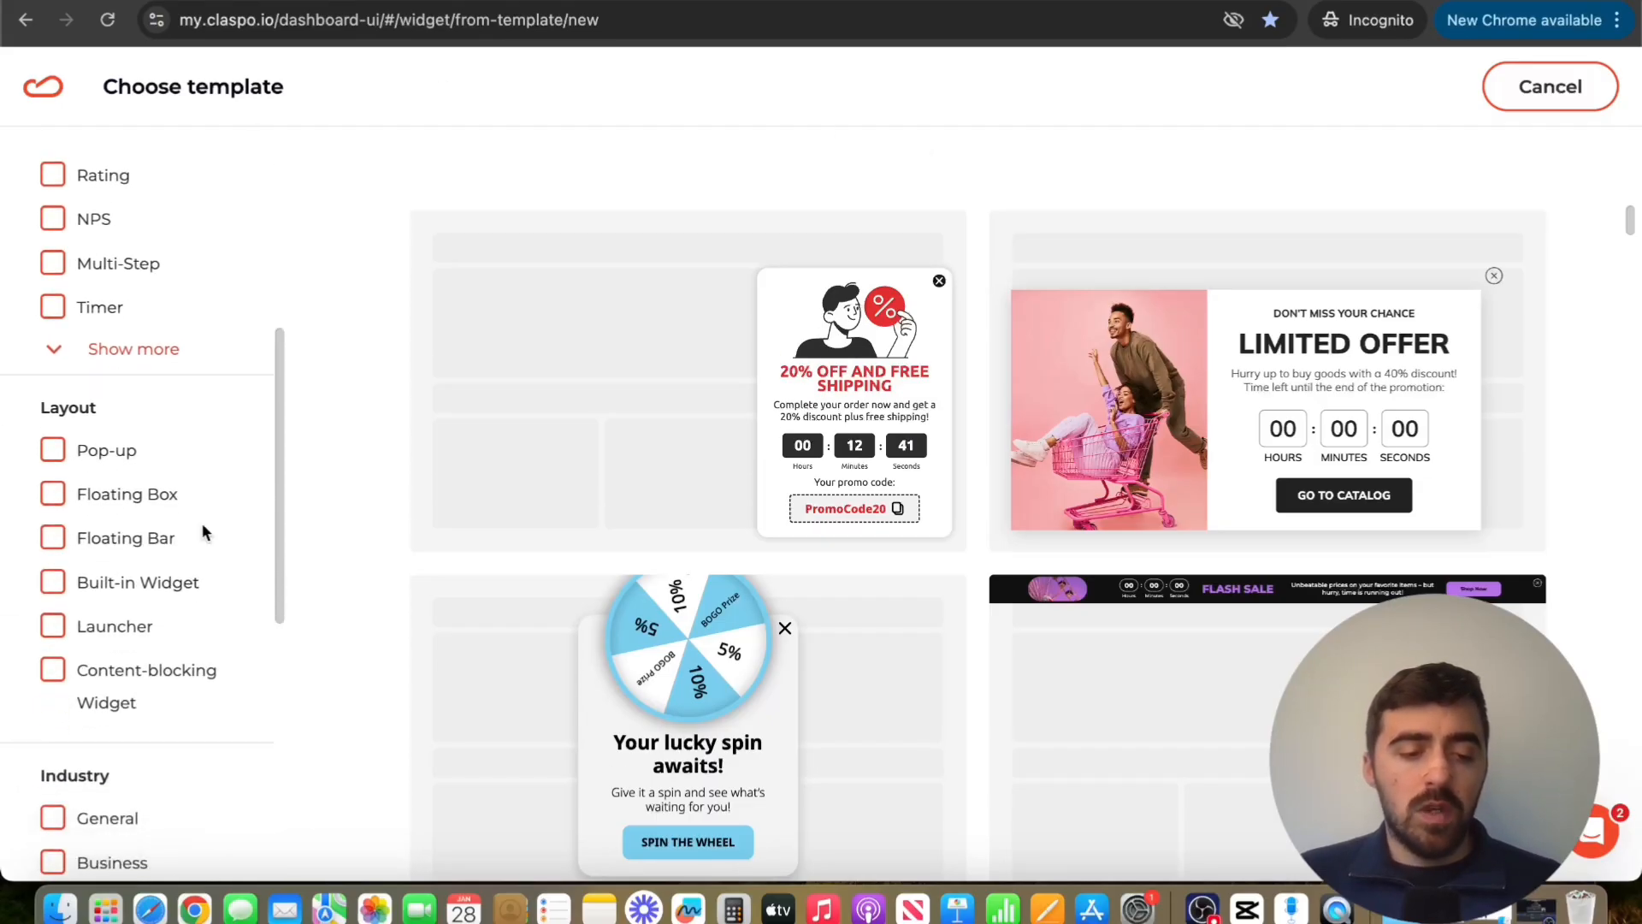
click(86, 454)
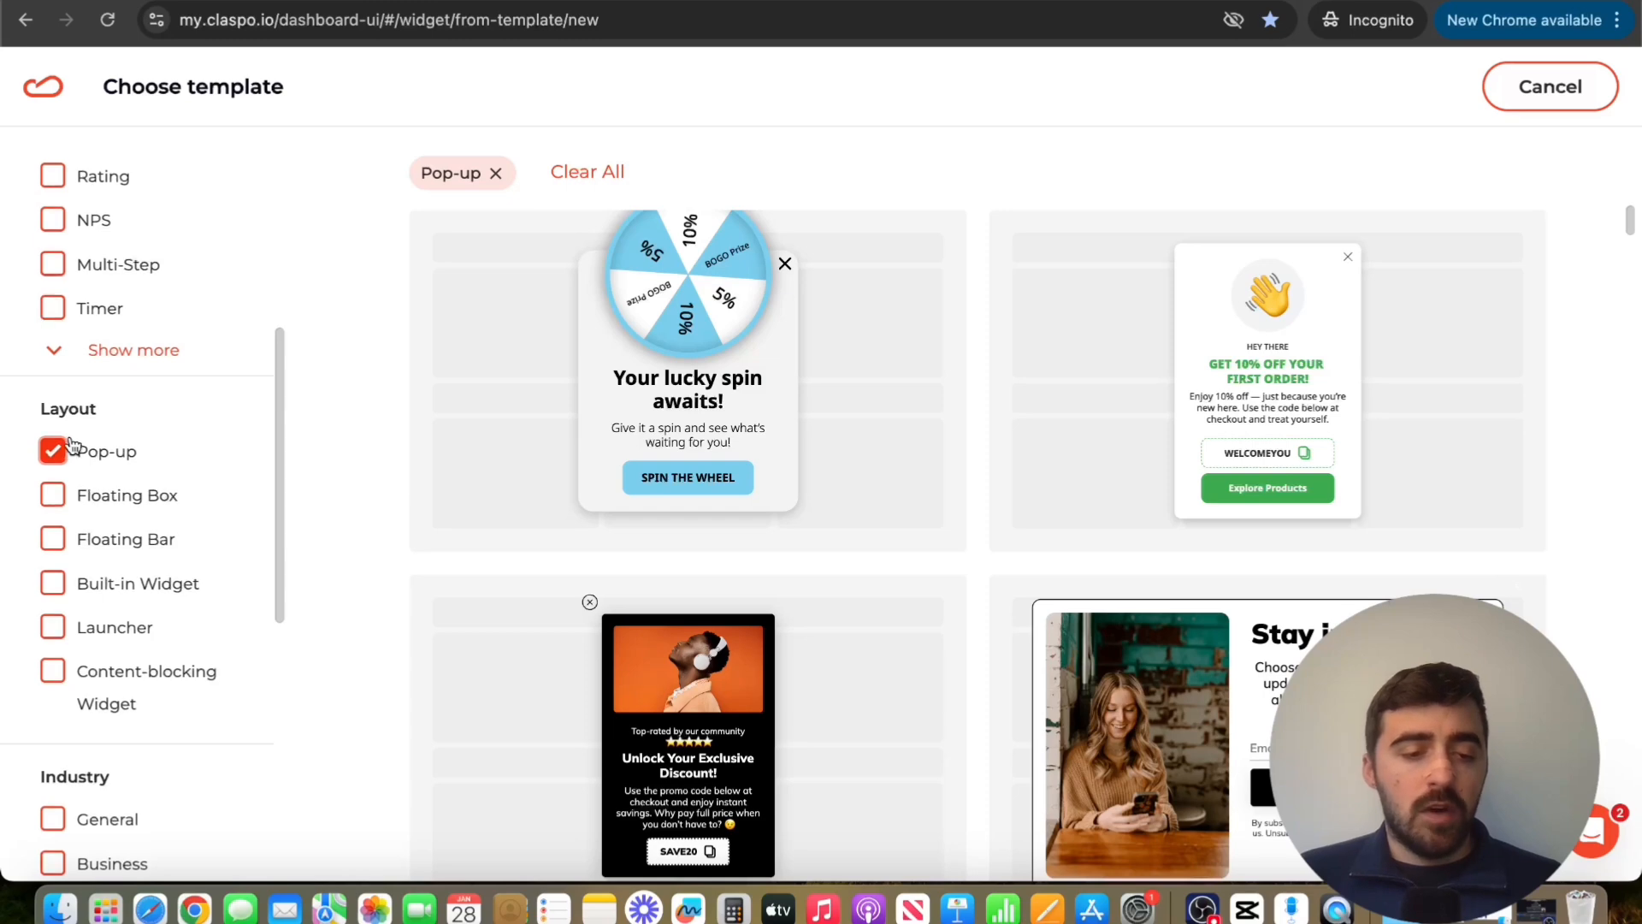
Open the details of the "Get 10% off your first order!" template with the waving hand
scroll(72, 441, up, 5)
scroll(73, 438, up, 2)
scroll(77, 419, down, 10)
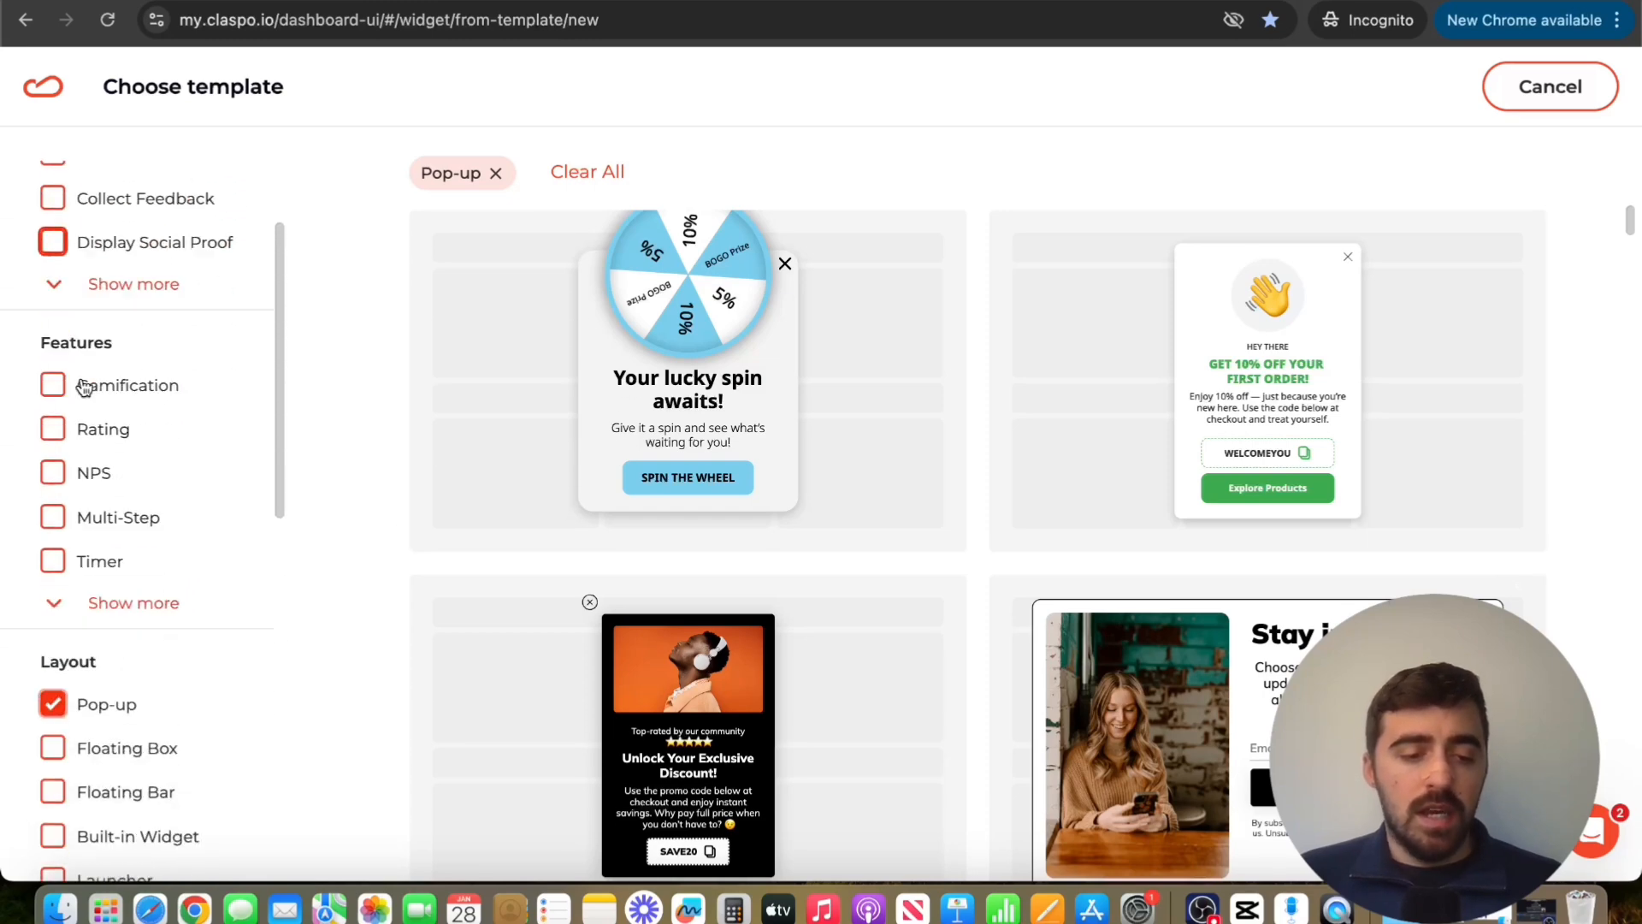
scroll(77, 697, up, 10)
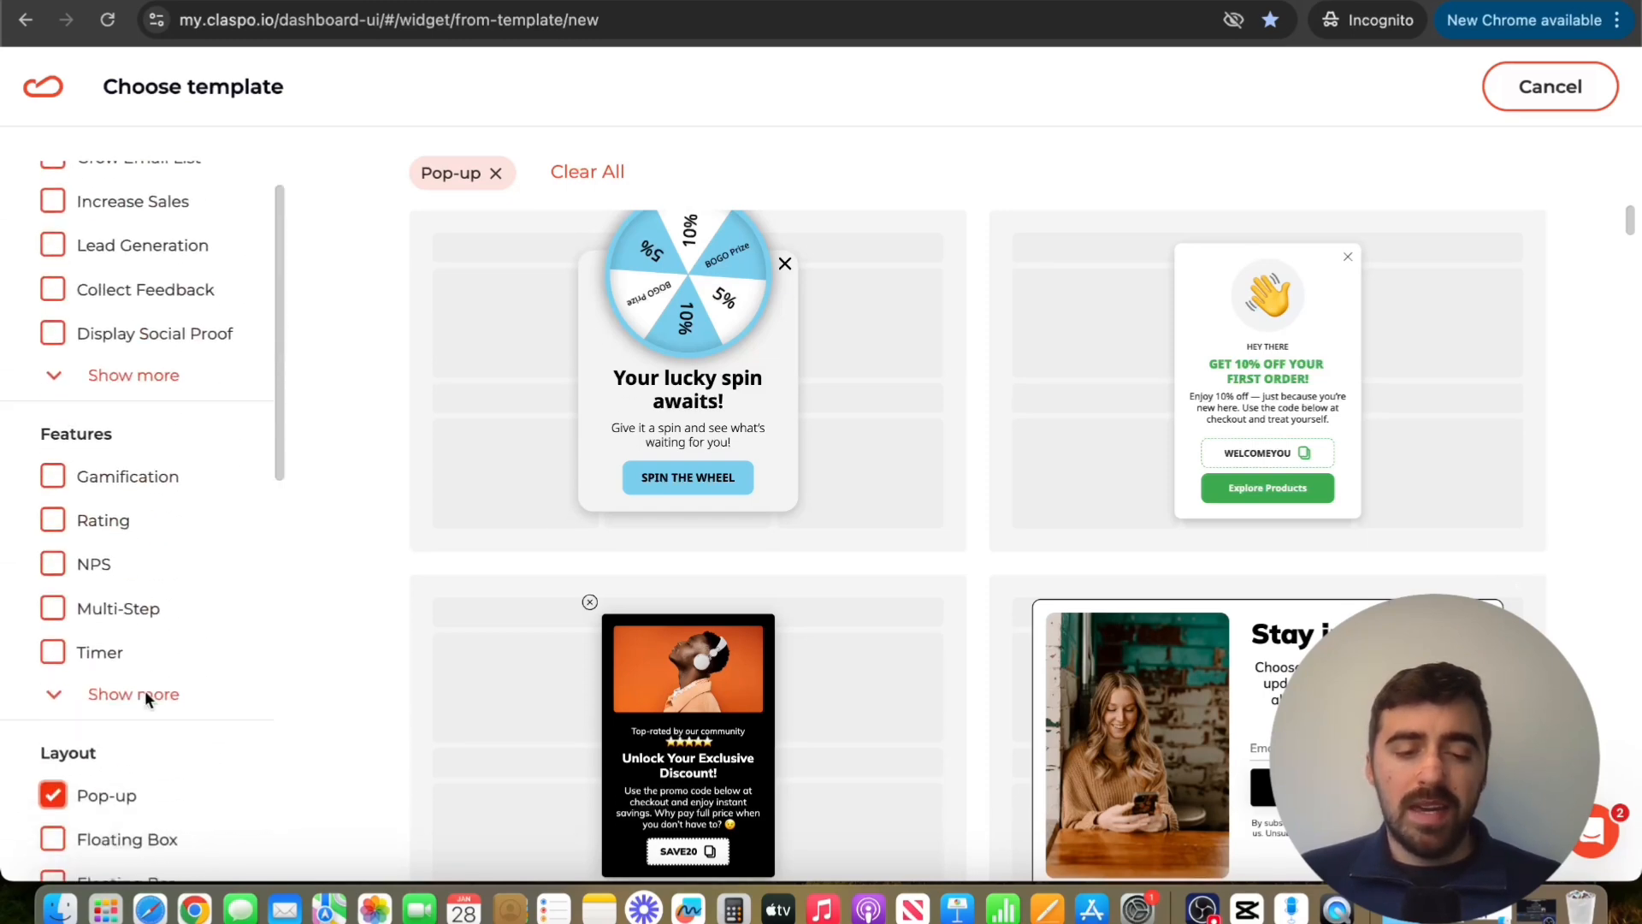
scroll(147, 689, down, 1)
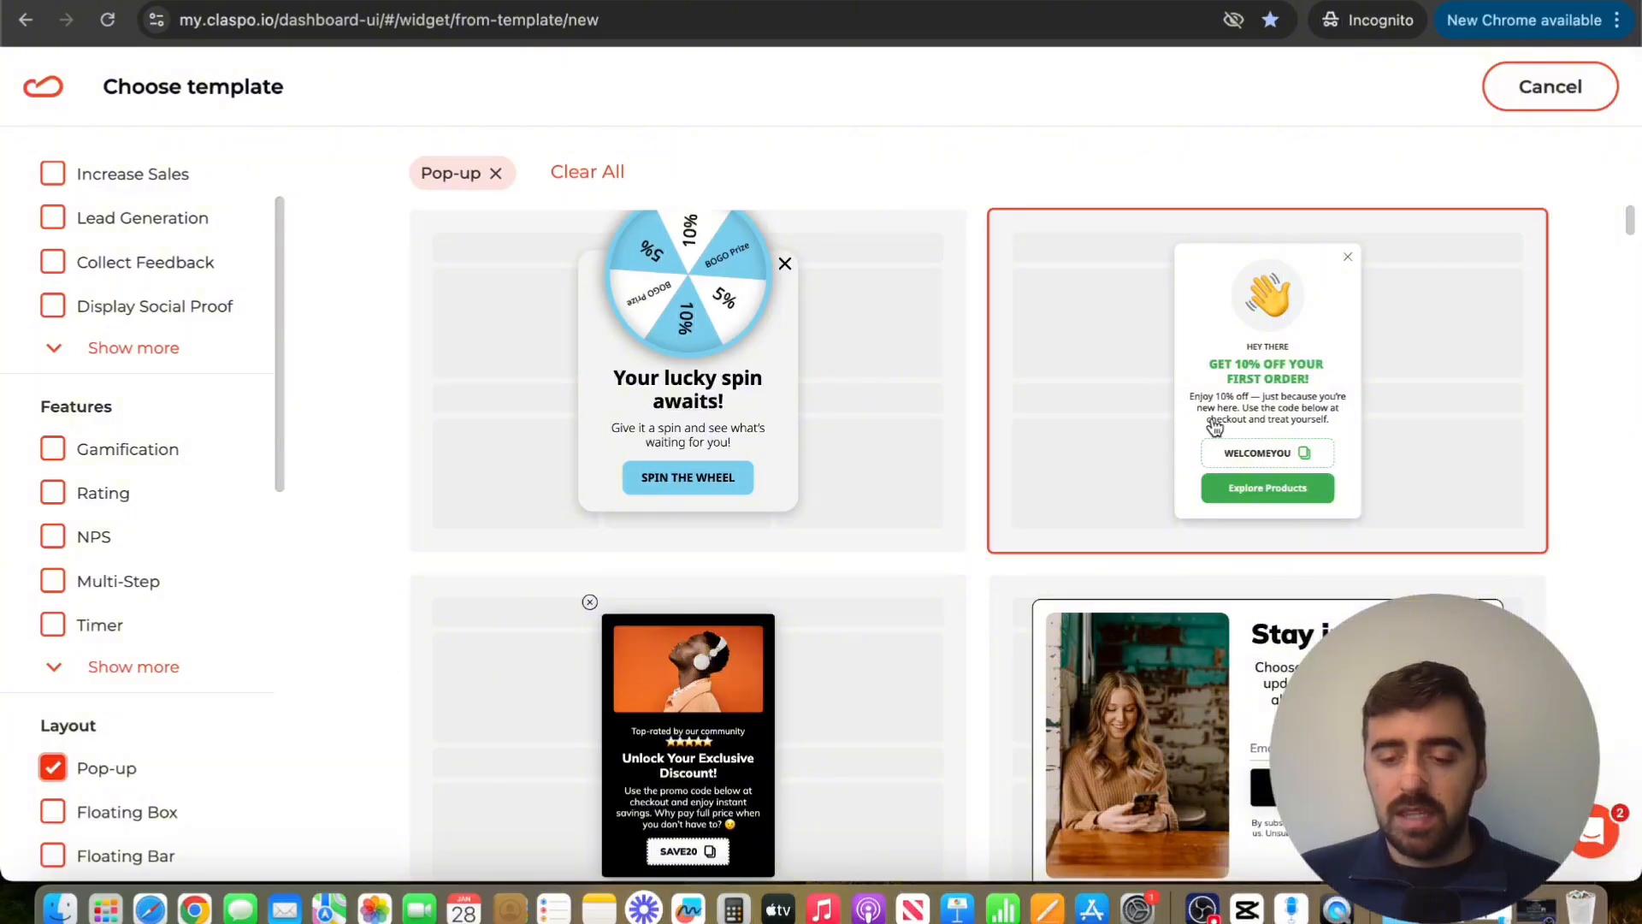
click(1165, 368)
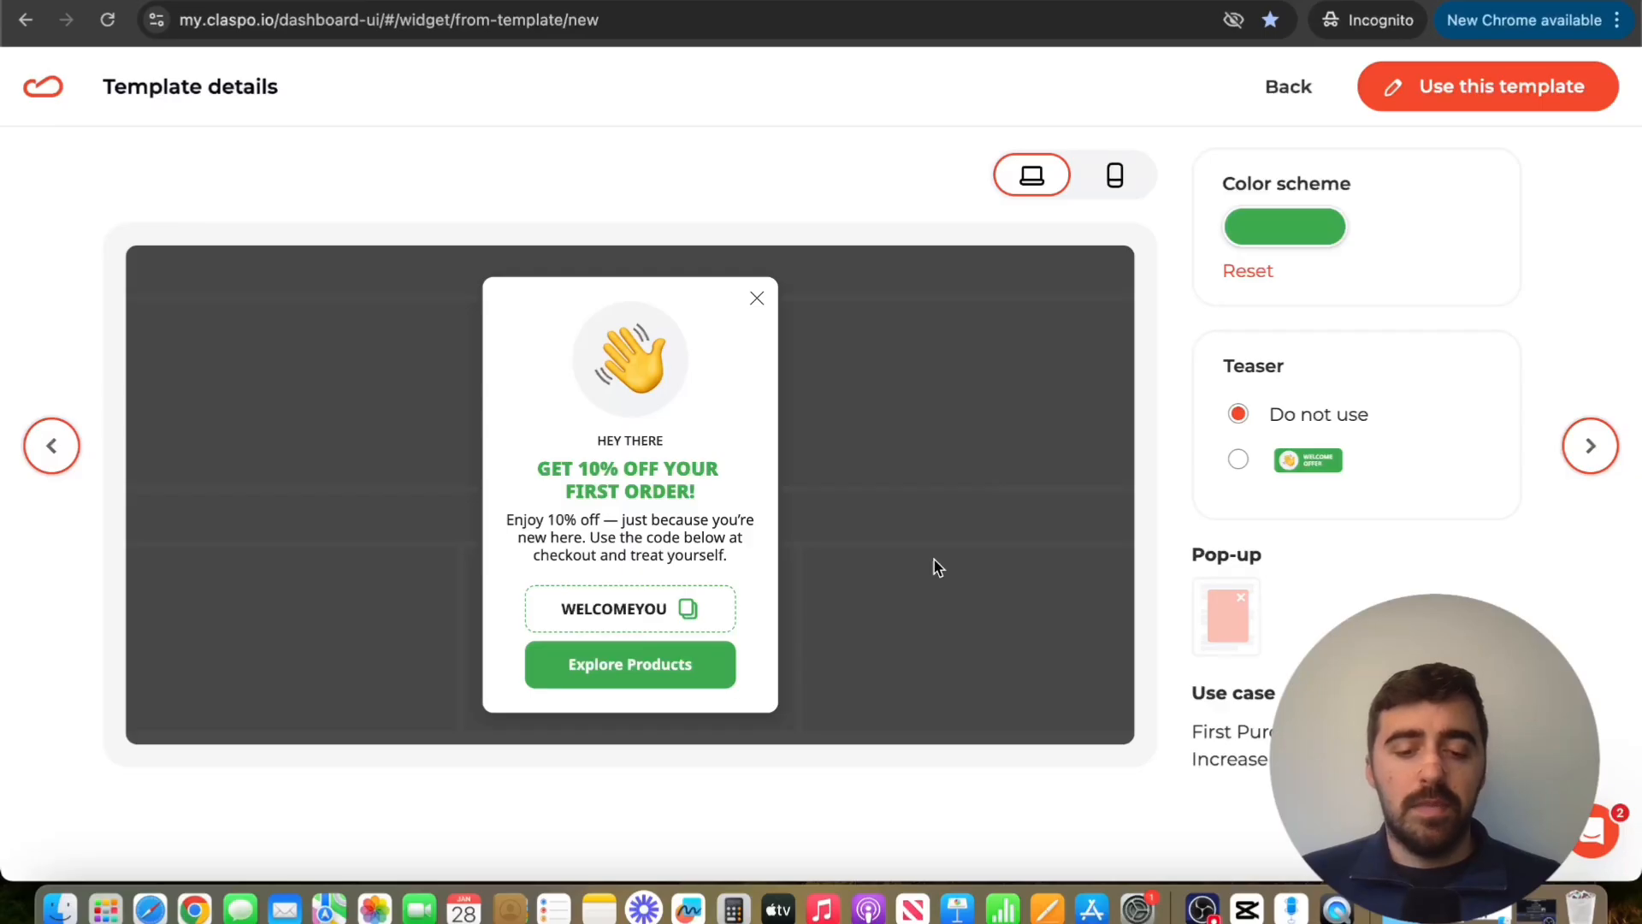
Change the template's color scheme to turquoise #2AC6D2 and use the template for the widget
click(1272, 228)
click(1338, 401)
drag(1338, 402, 1366, 402)
drag(1403, 296, 1405, 281)
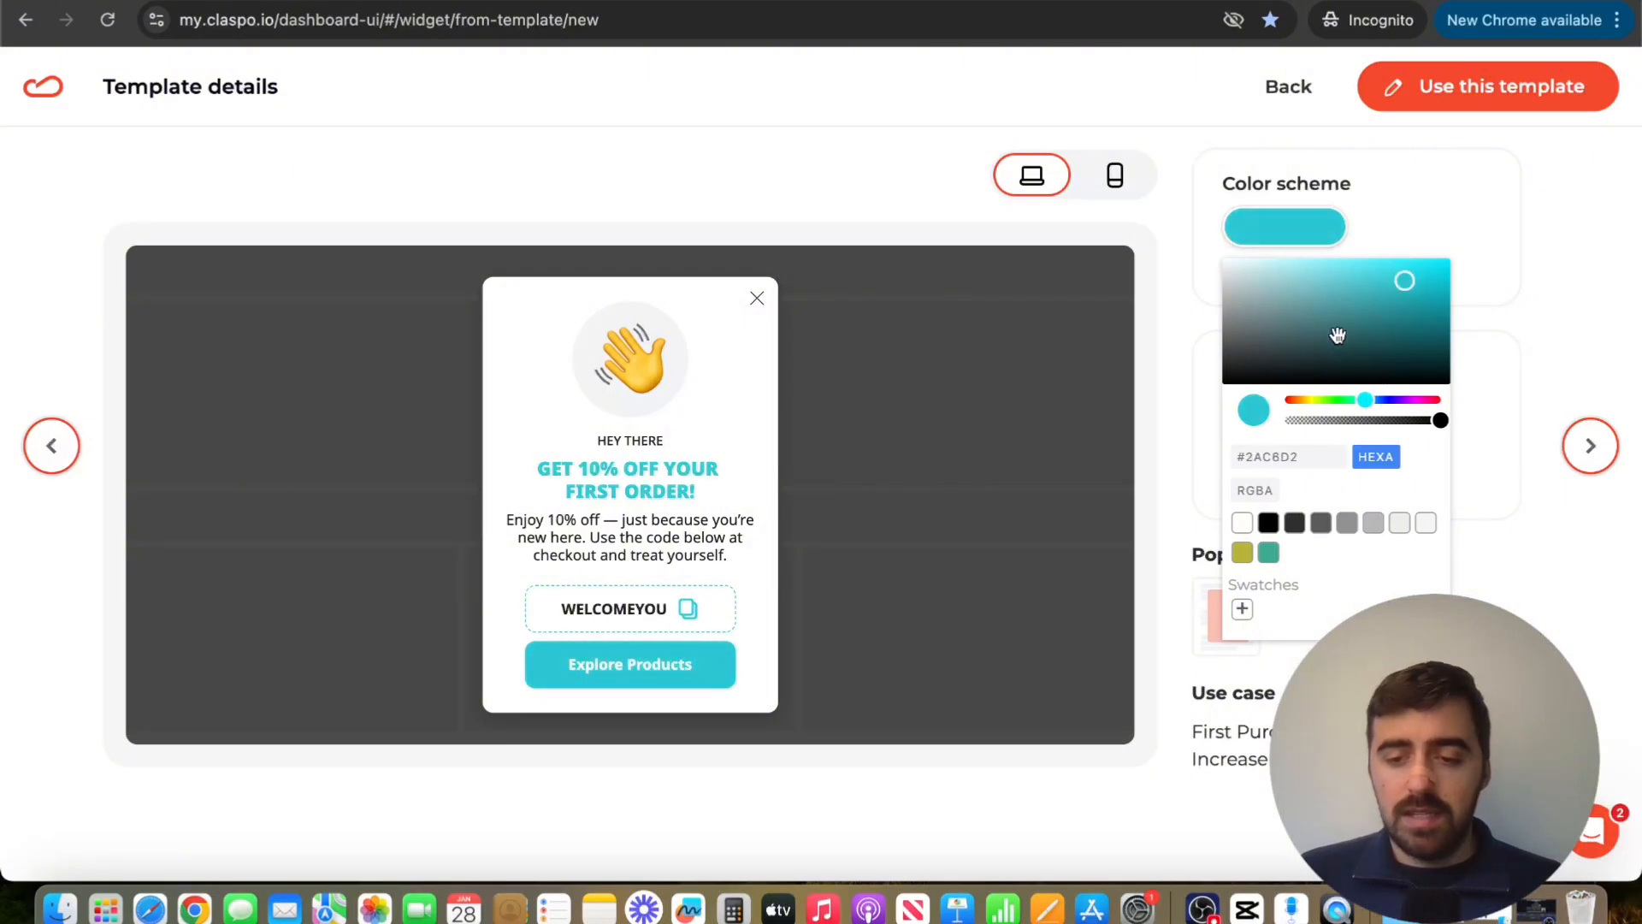
click(1539, 198)
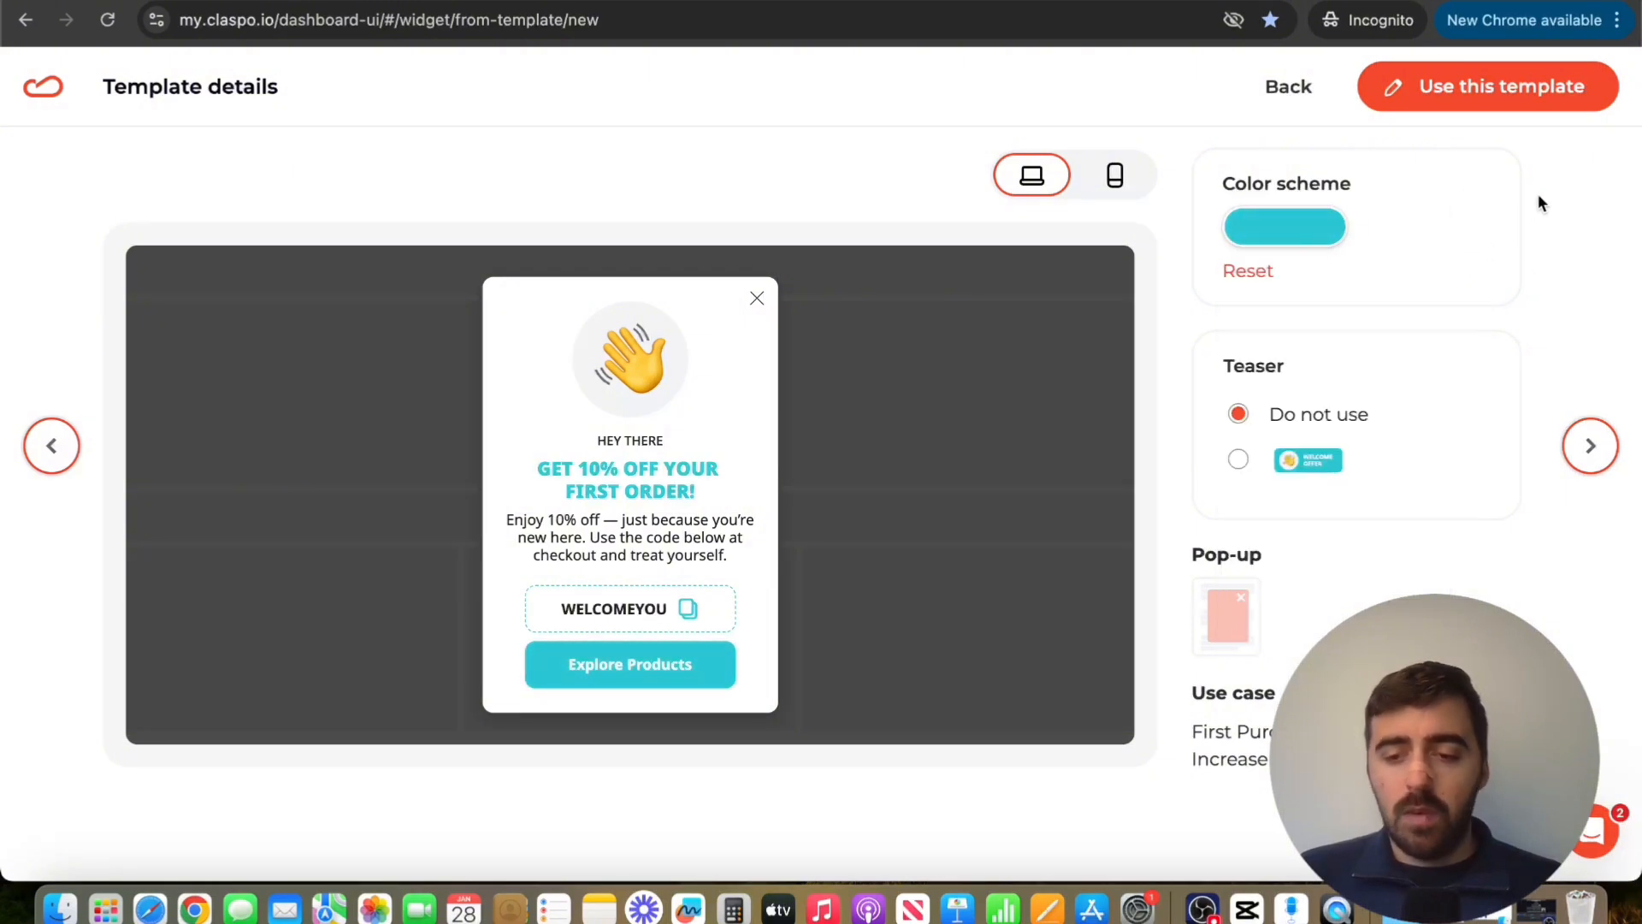
click(1554, 97)
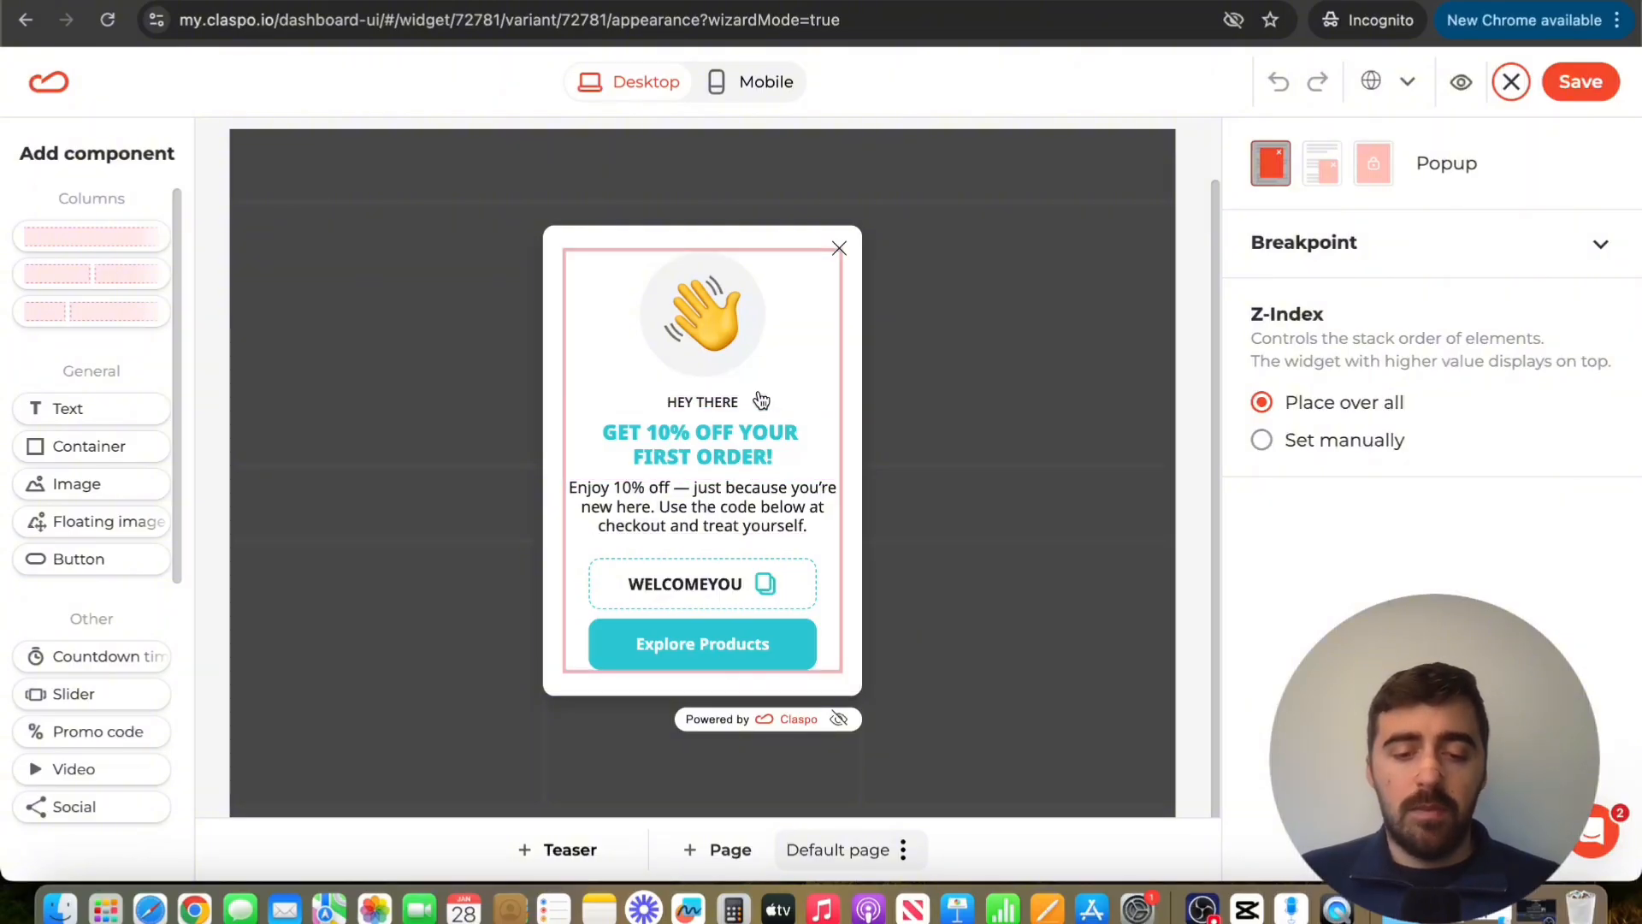
Delete the "HEY THERE" text component above the popup's heading
click(700, 400)
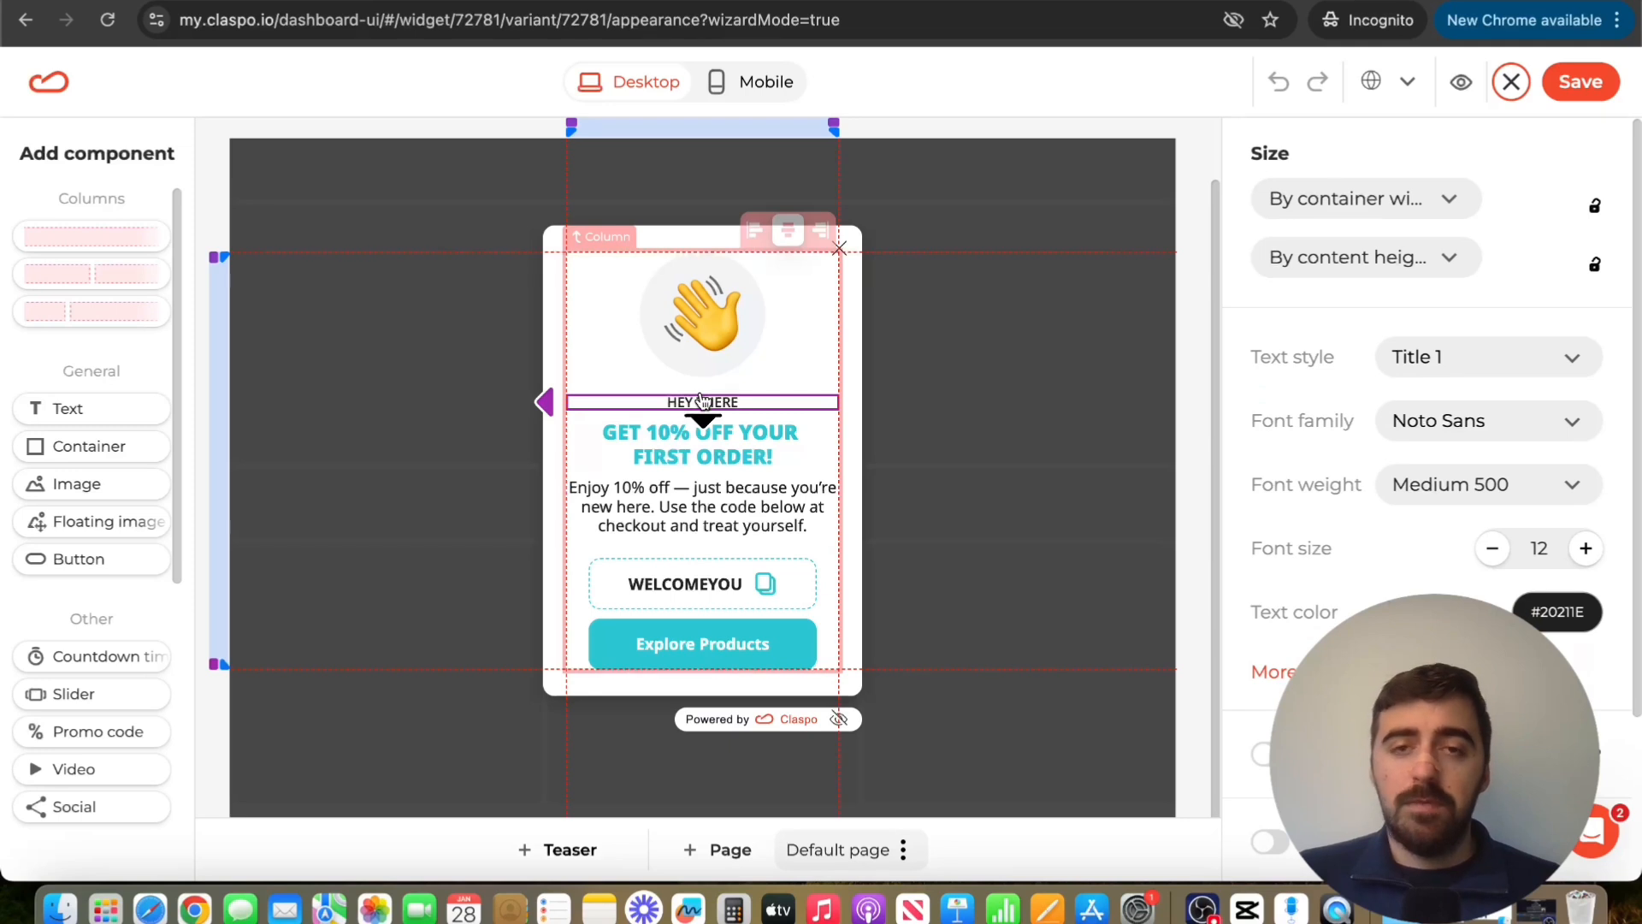
key(Delete)
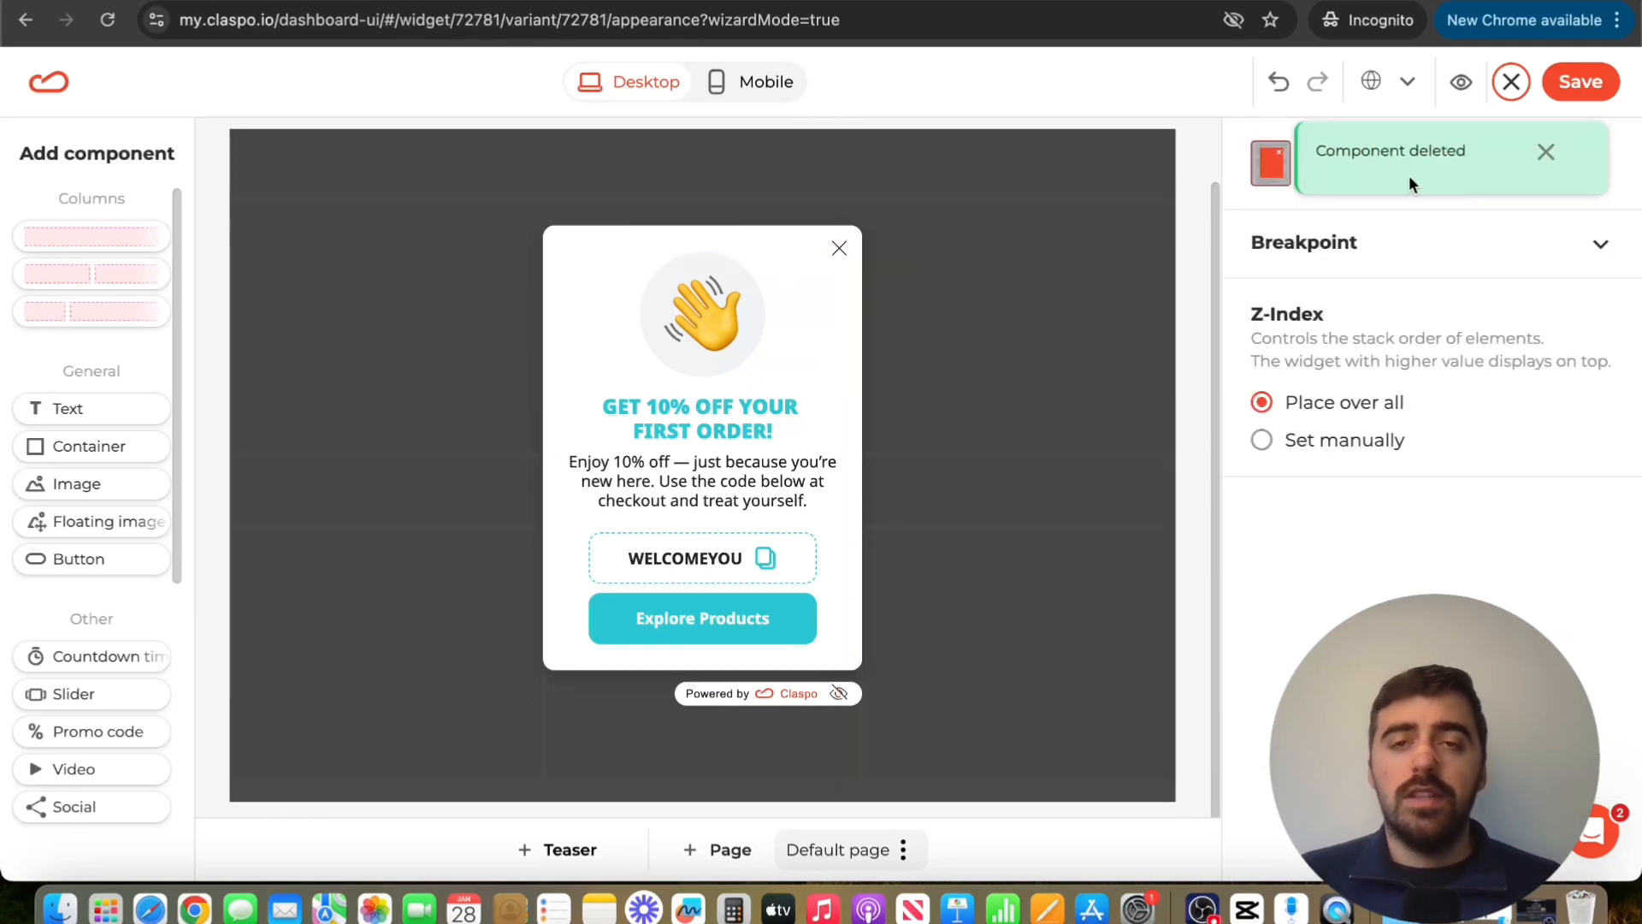
click(1544, 152)
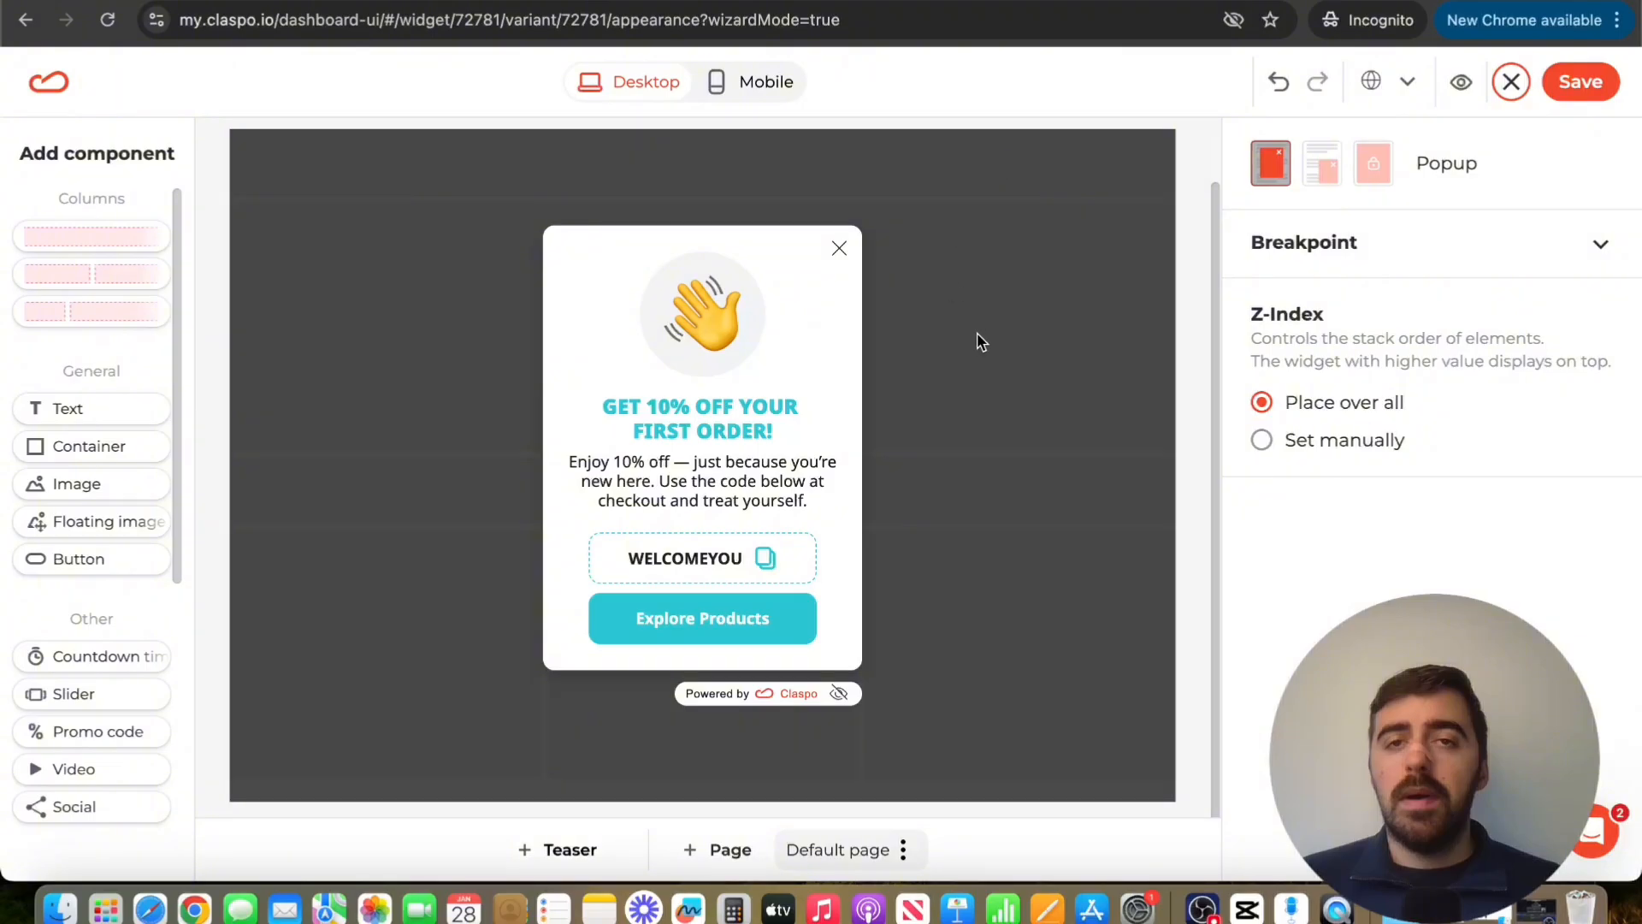
Increase the font size of the "Get 10% off your first order!" heading to 23
click(780, 404)
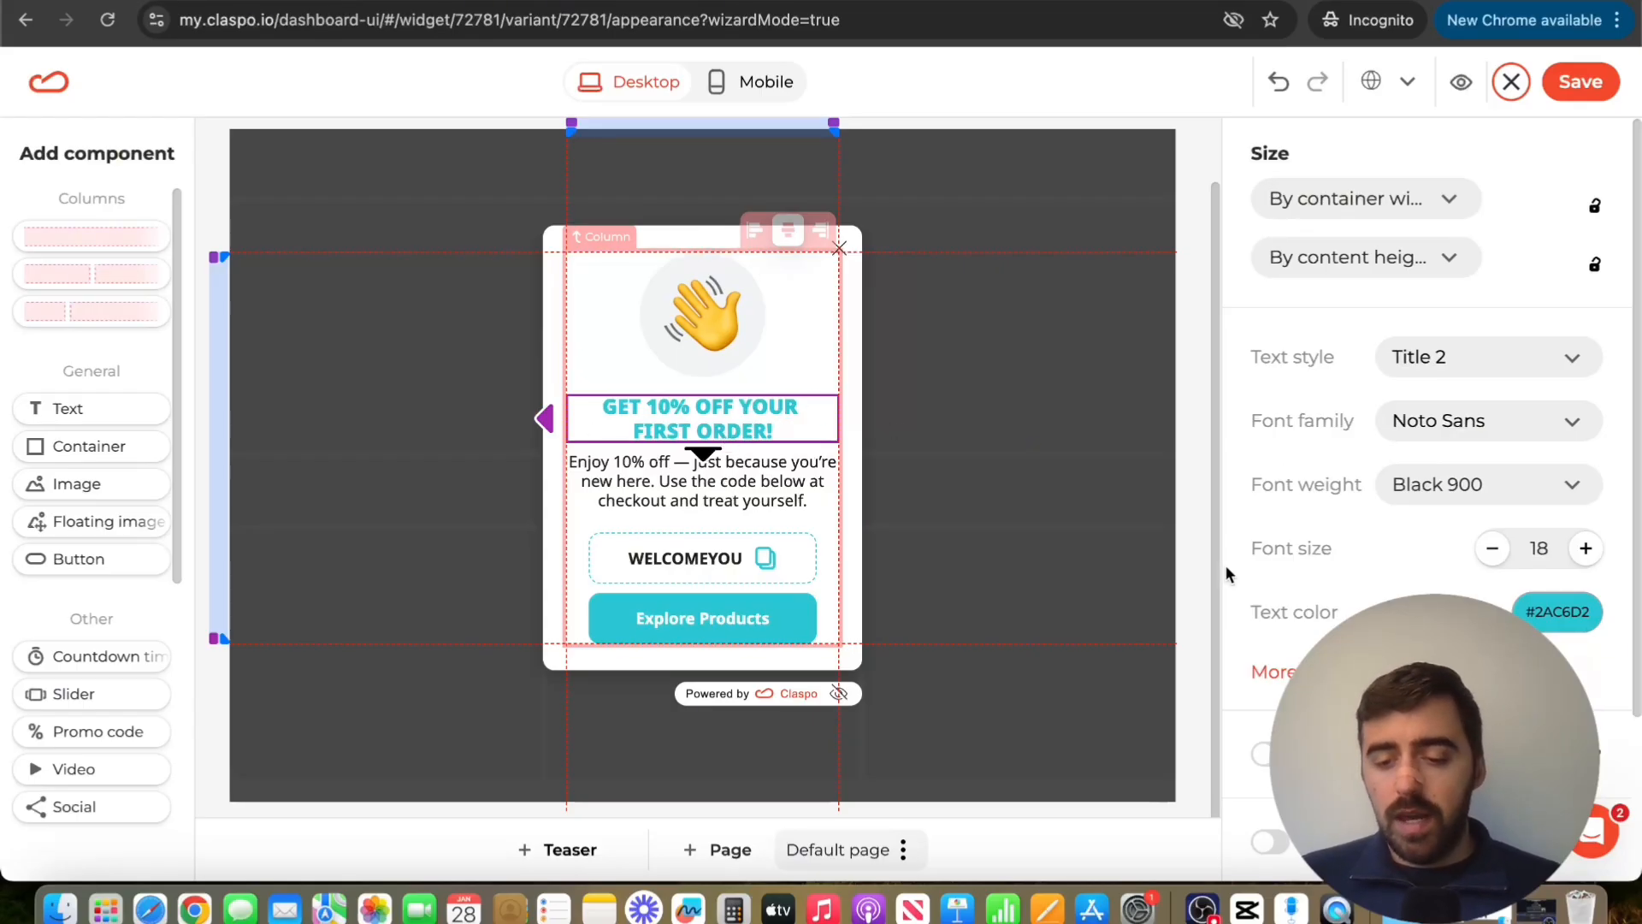
click(1586, 550)
click(1586, 550)
click(1586, 549)
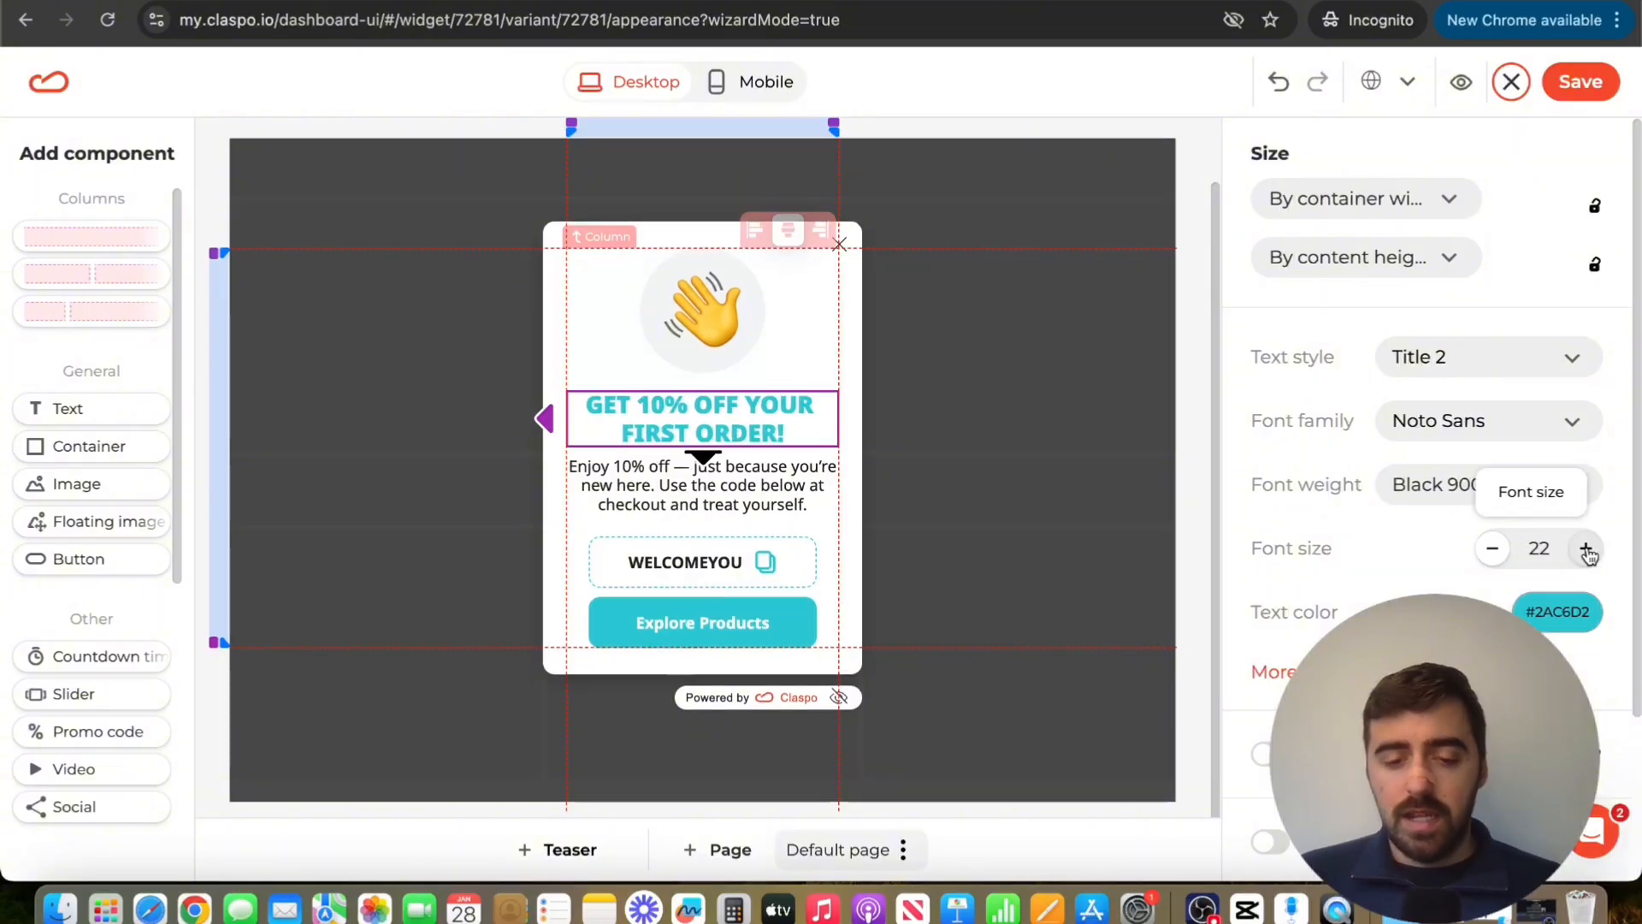
click(1587, 550)
click(1586, 550)
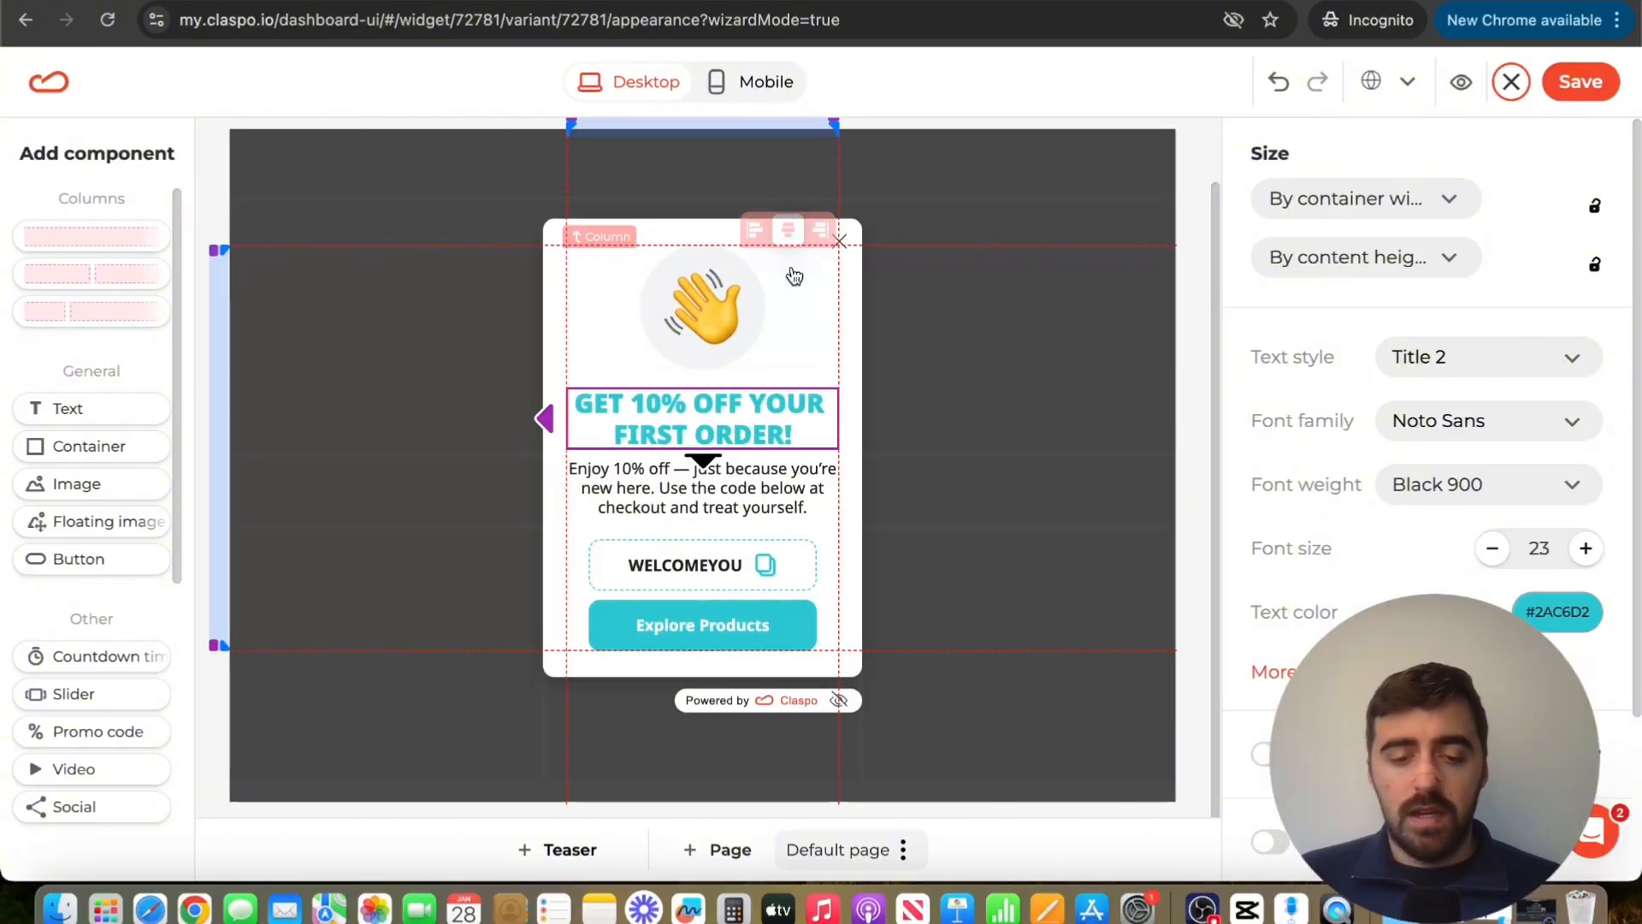
Examine the settings of the popup's waving-hand image, body text and Explore Products button
click(720, 452)
click(779, 374)
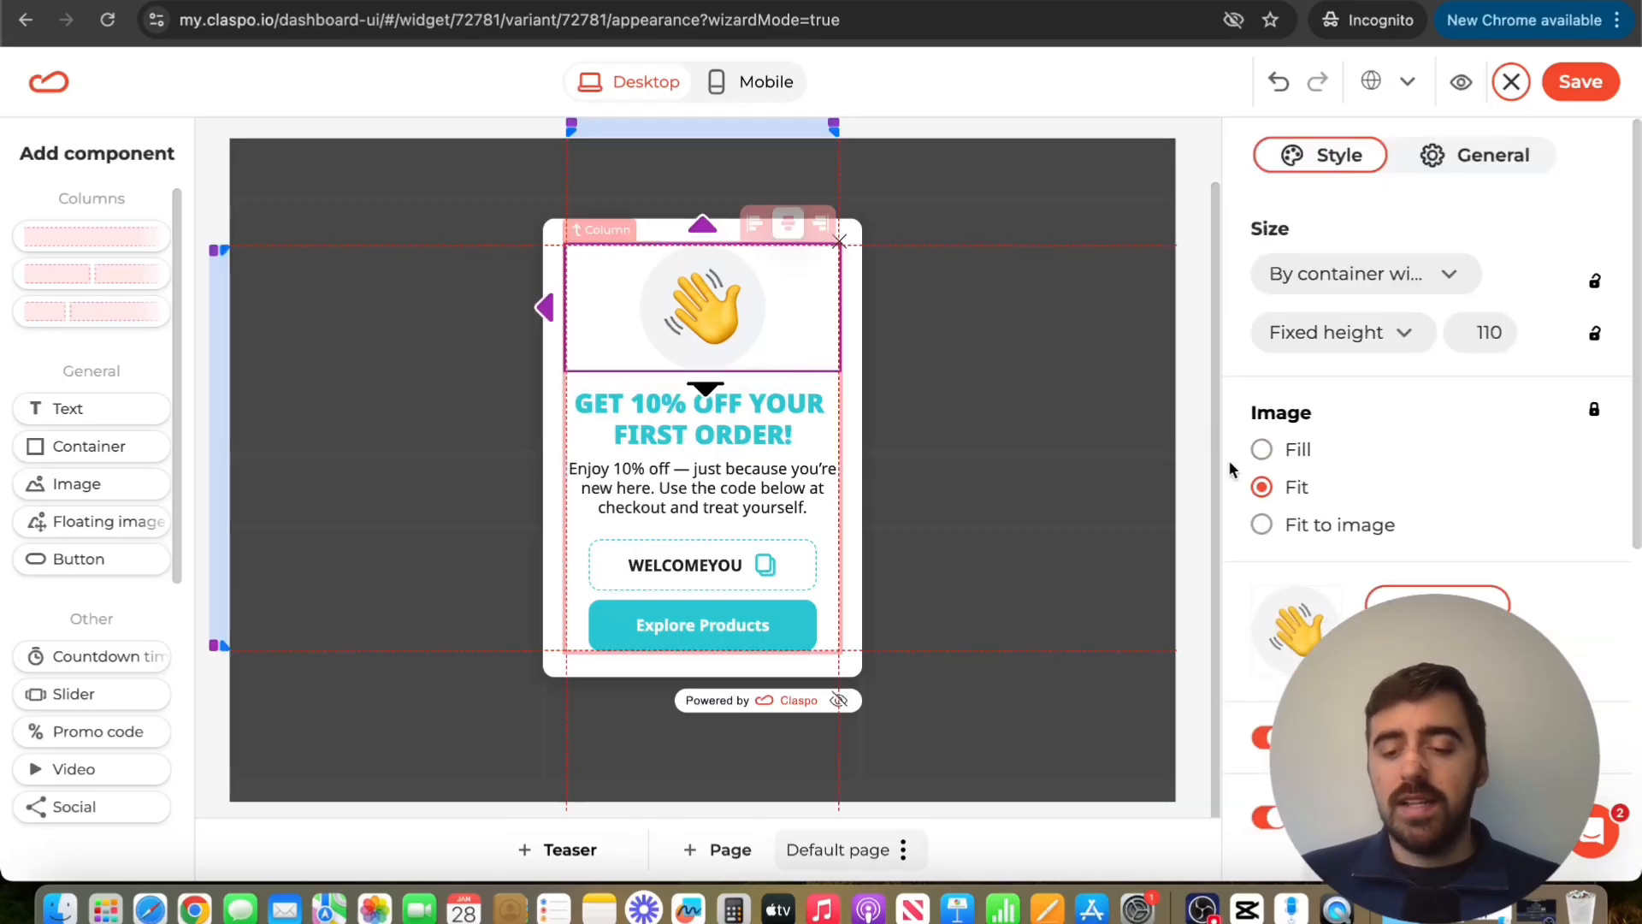
click(782, 496)
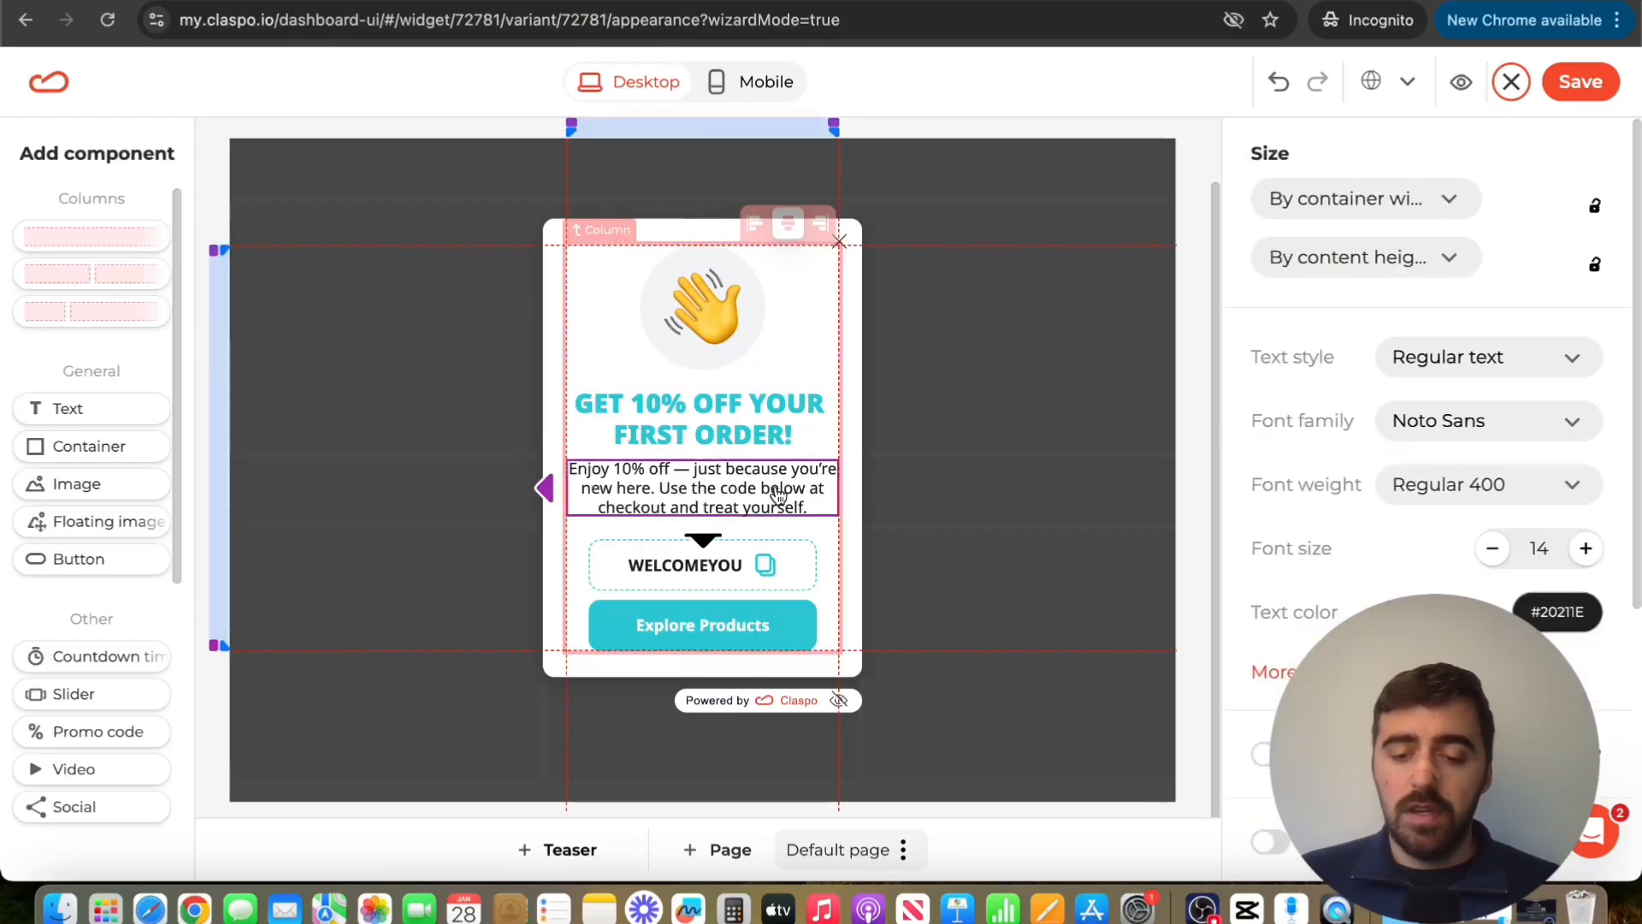
click(629, 320)
click(770, 616)
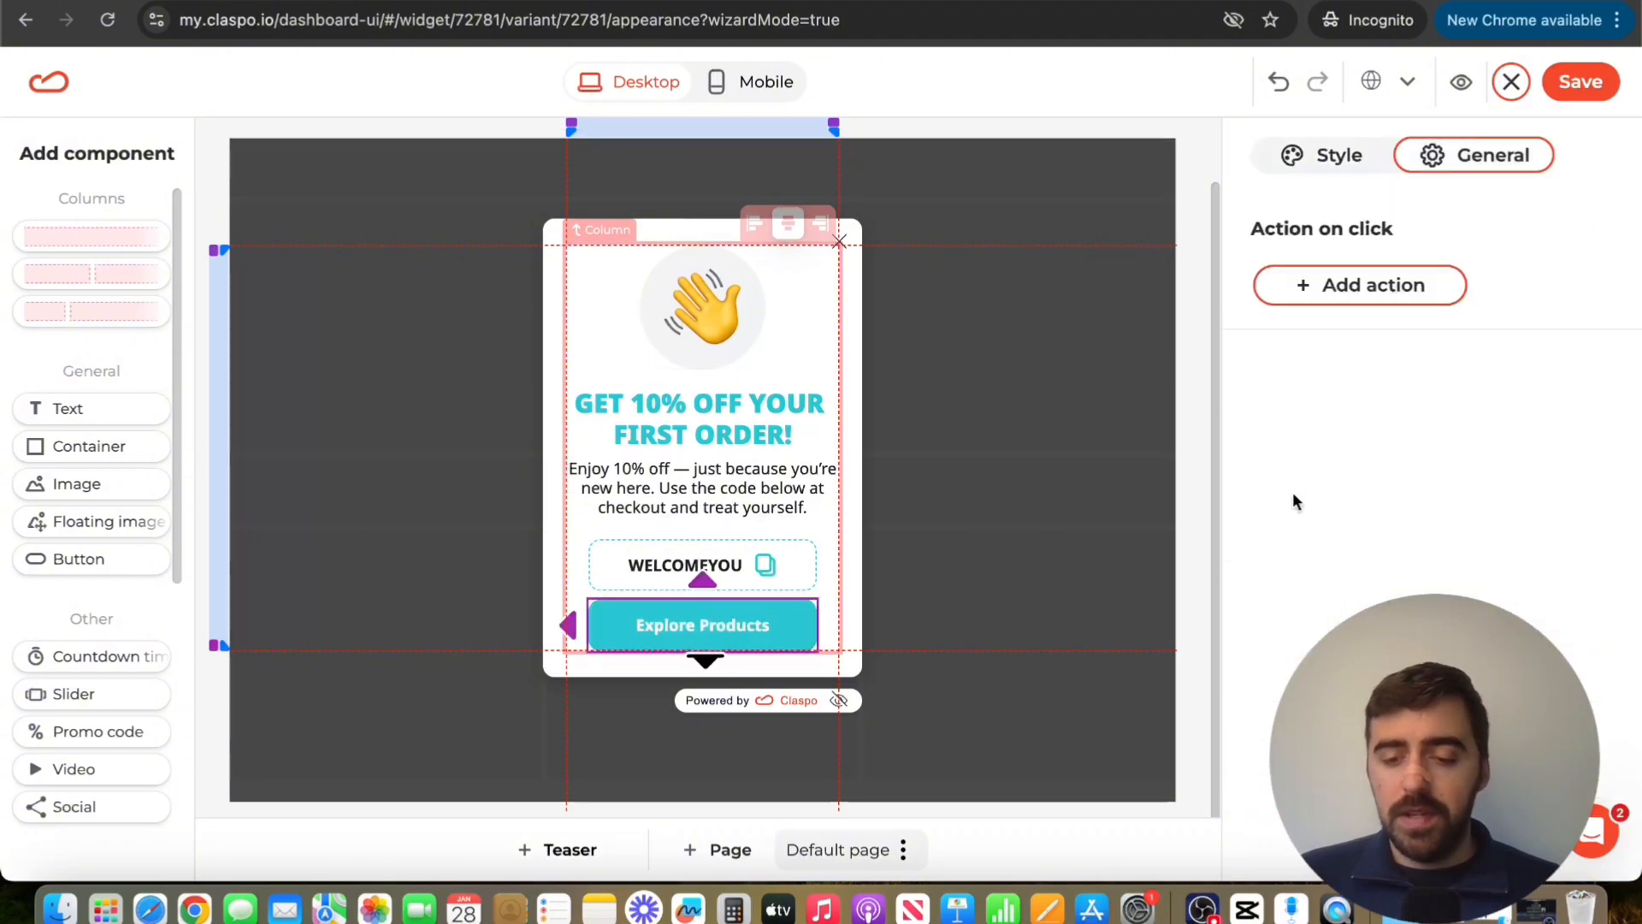
click(970, 117)
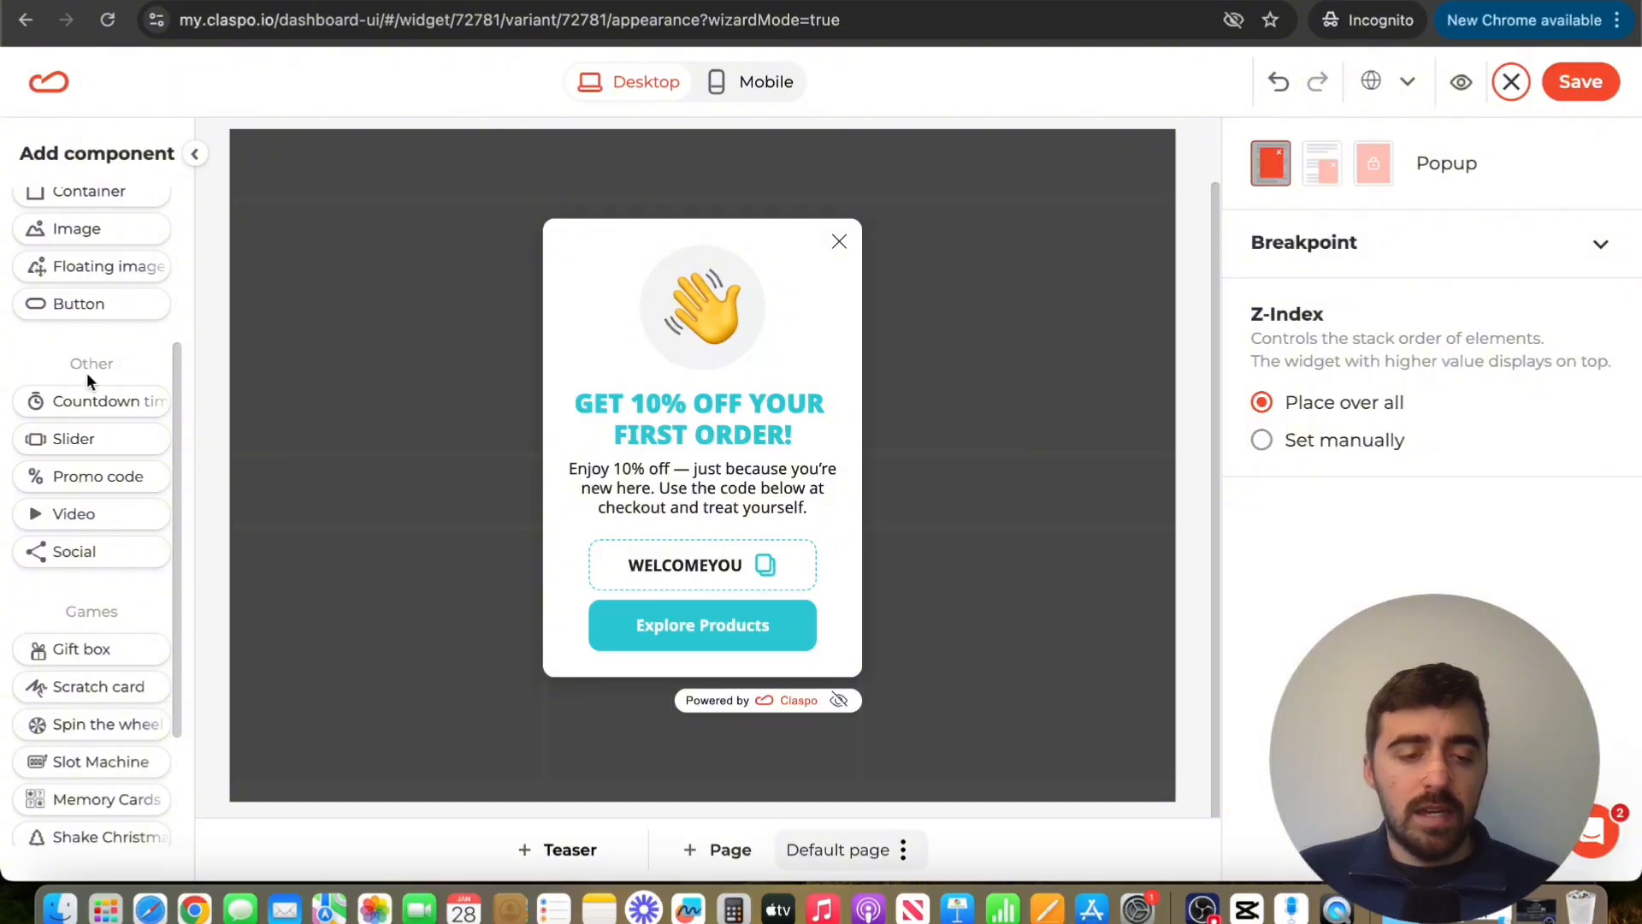
Add a Social component with Facebook, Instagram, LinkedIn and X icons below the Explore Products button
scroll(101, 332, down, 2)
scroll(101, 332, up, 3)
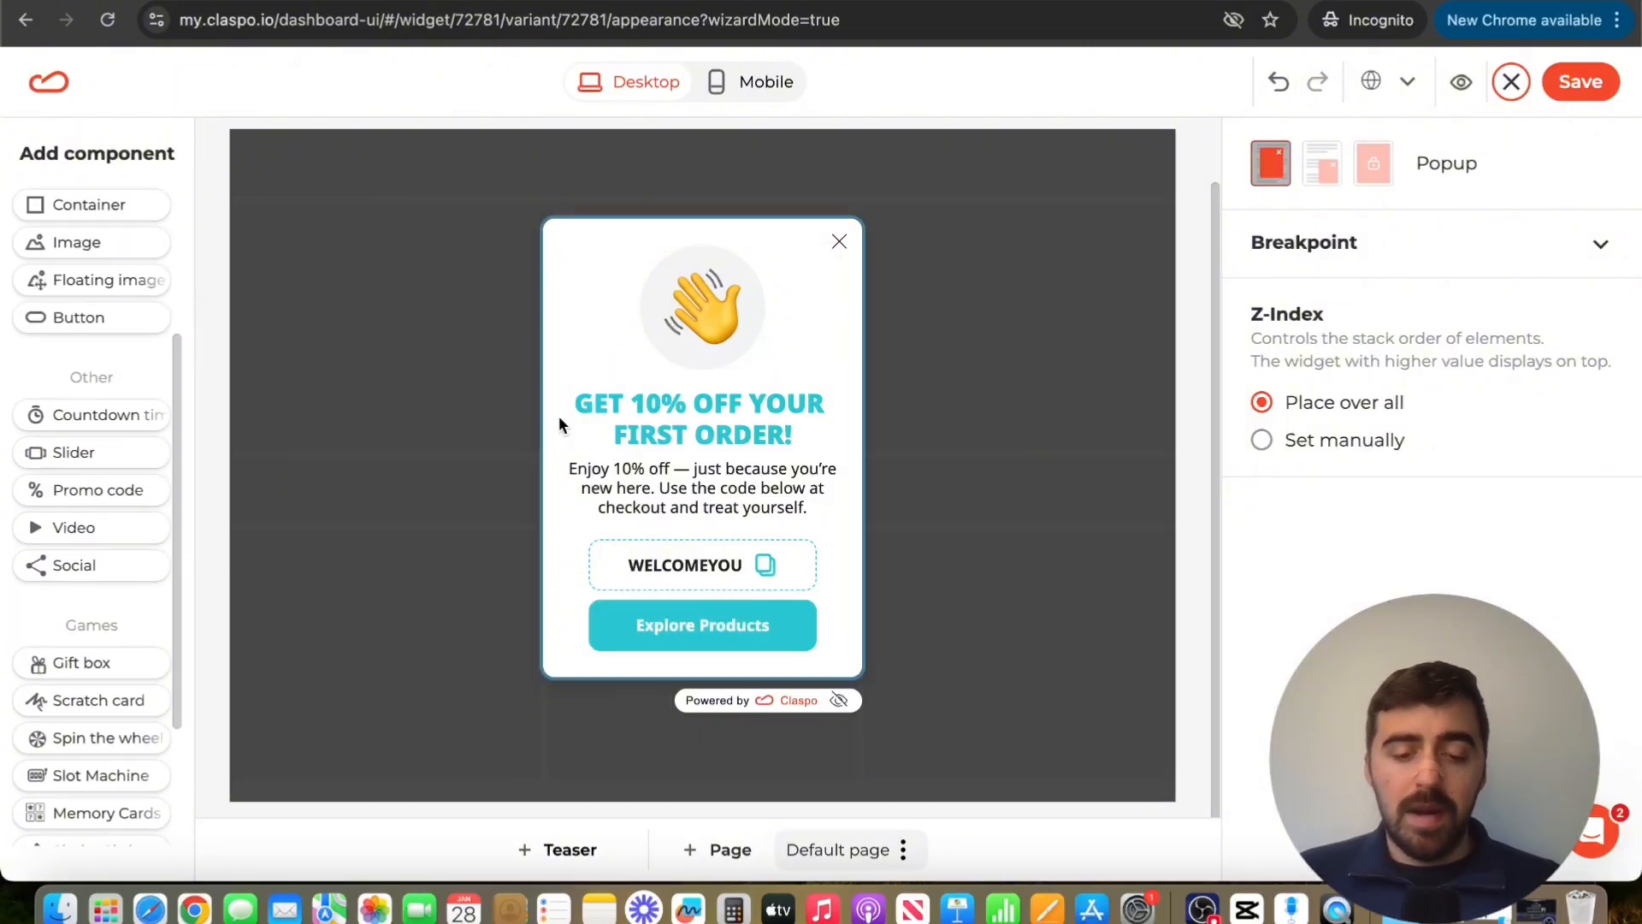
scroll(88, 430, down, 1)
scroll(89, 429, down, 1)
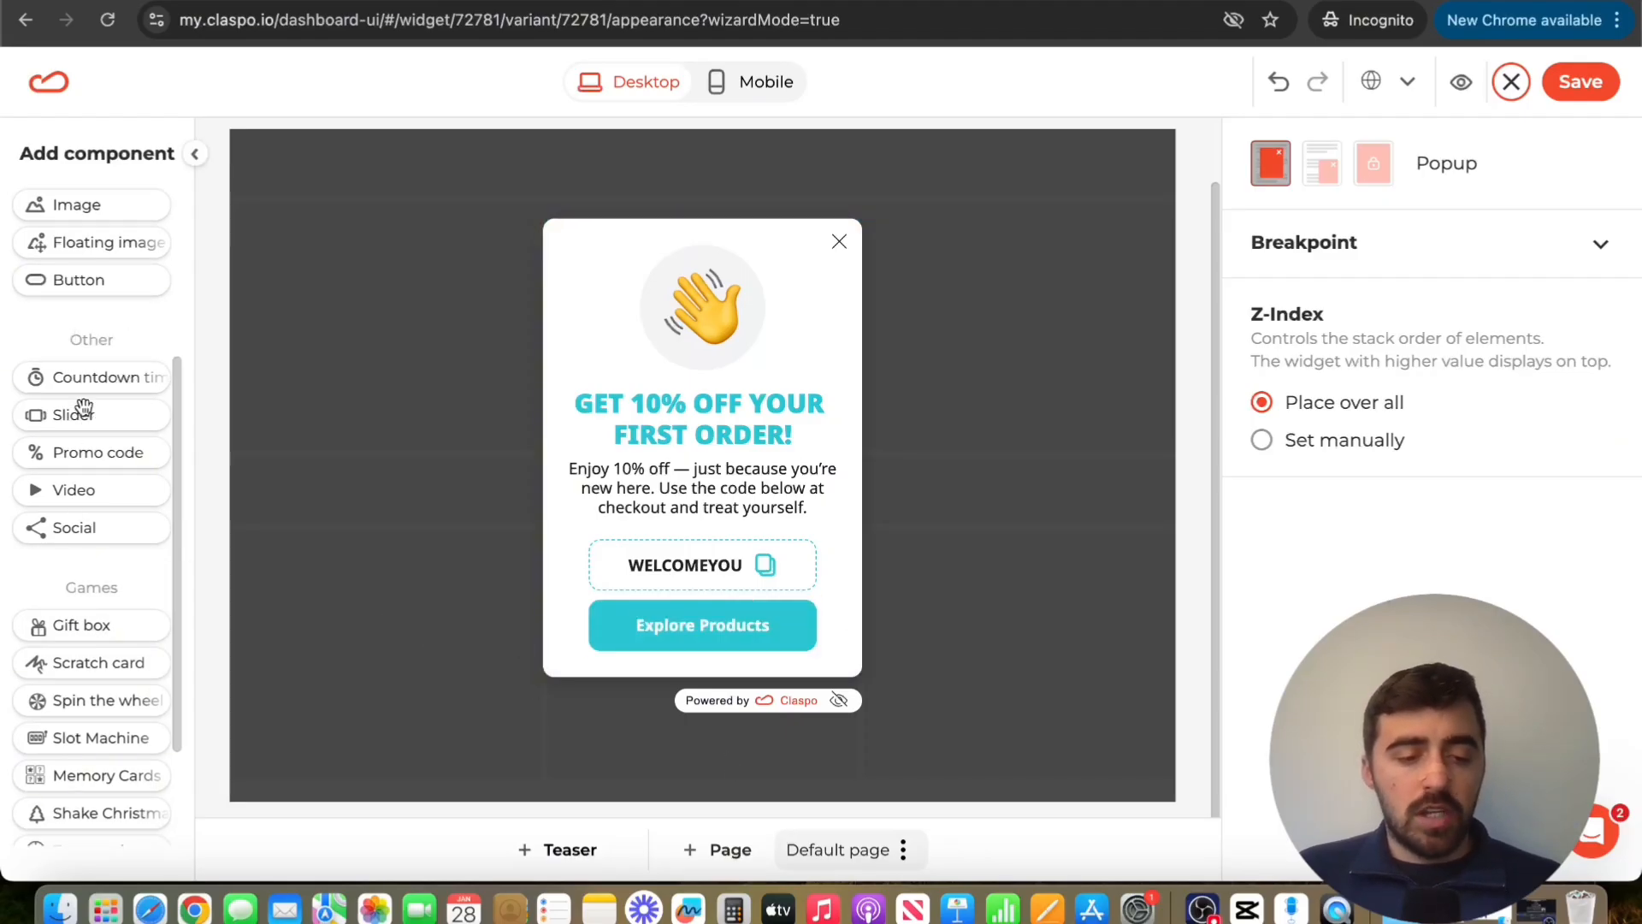
drag(39, 525, 664, 633)
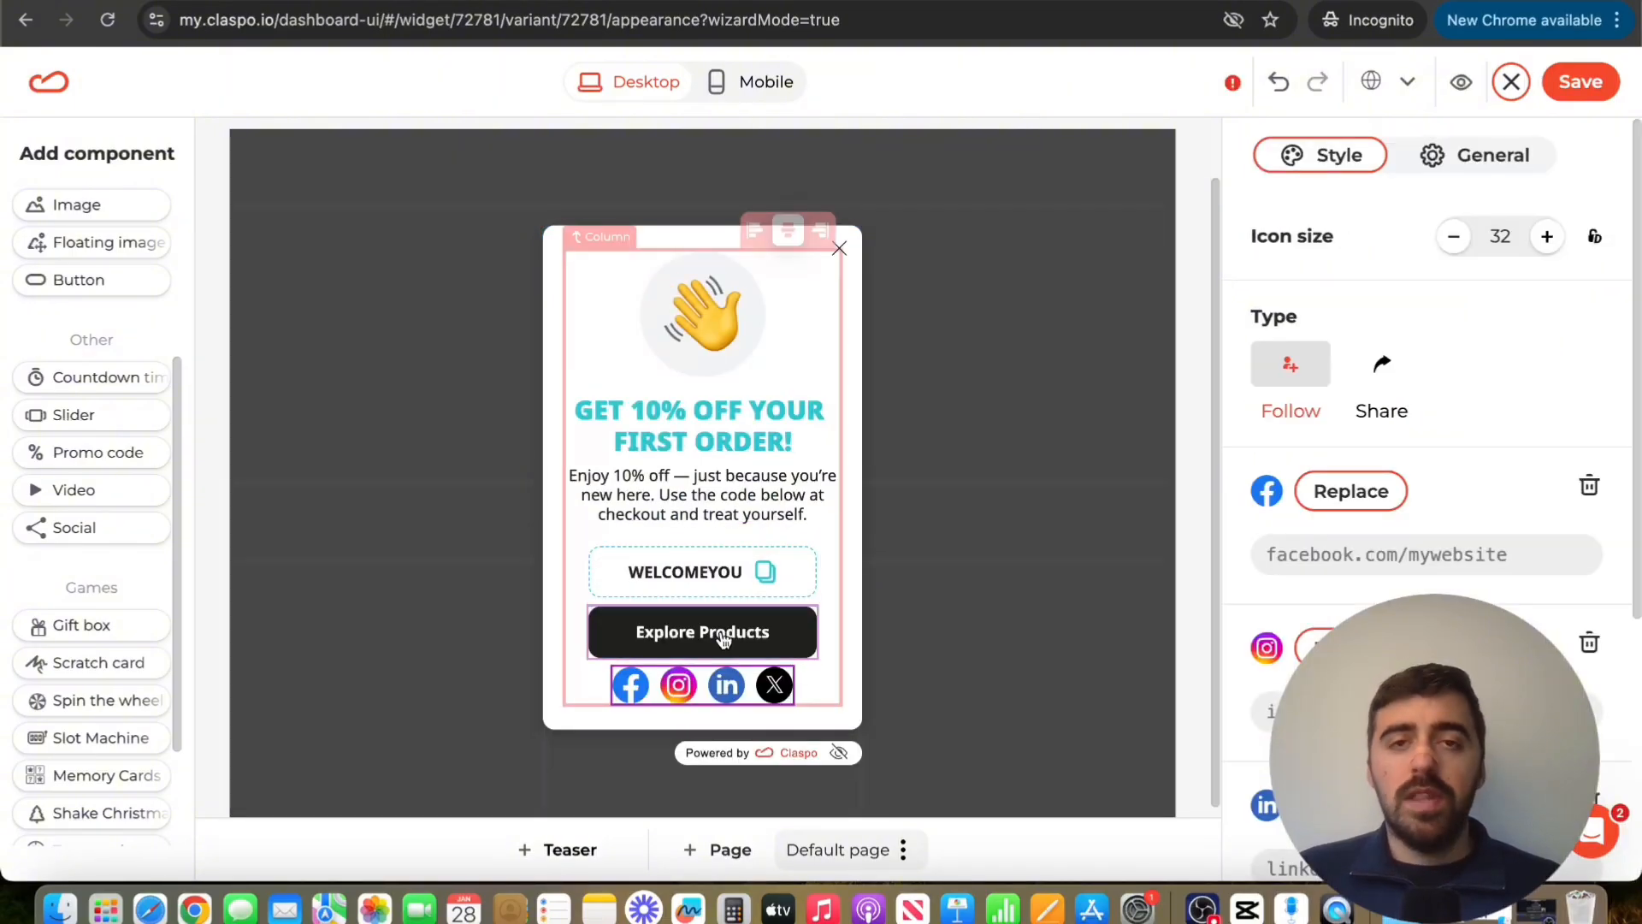
scroll(1456, 419, down, 3)
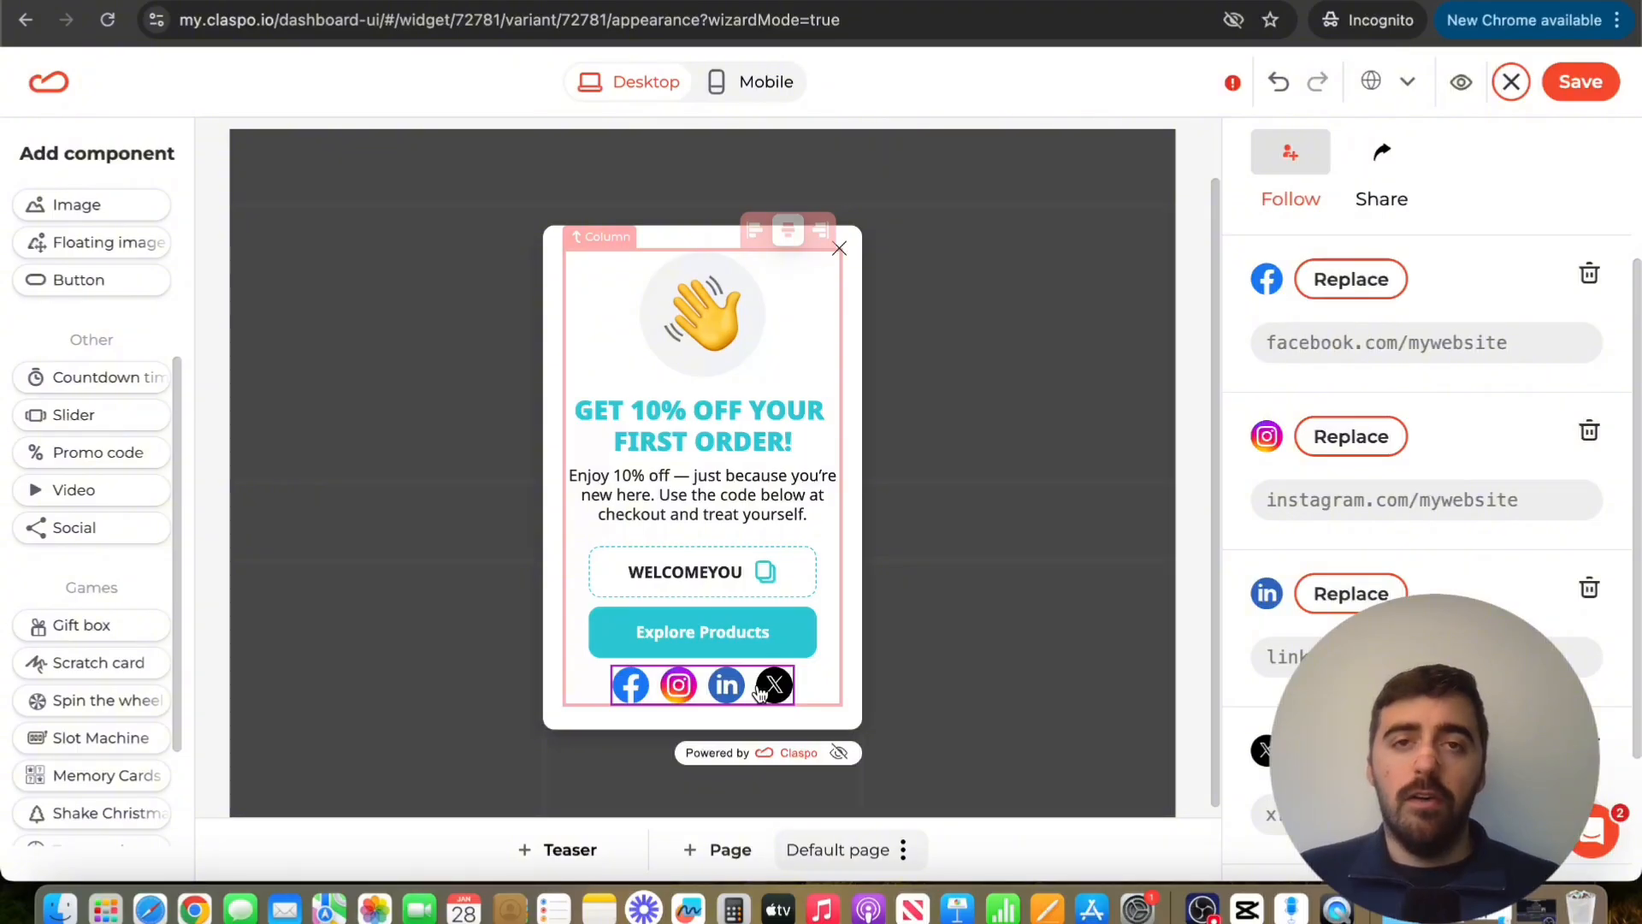
click(1038, 140)
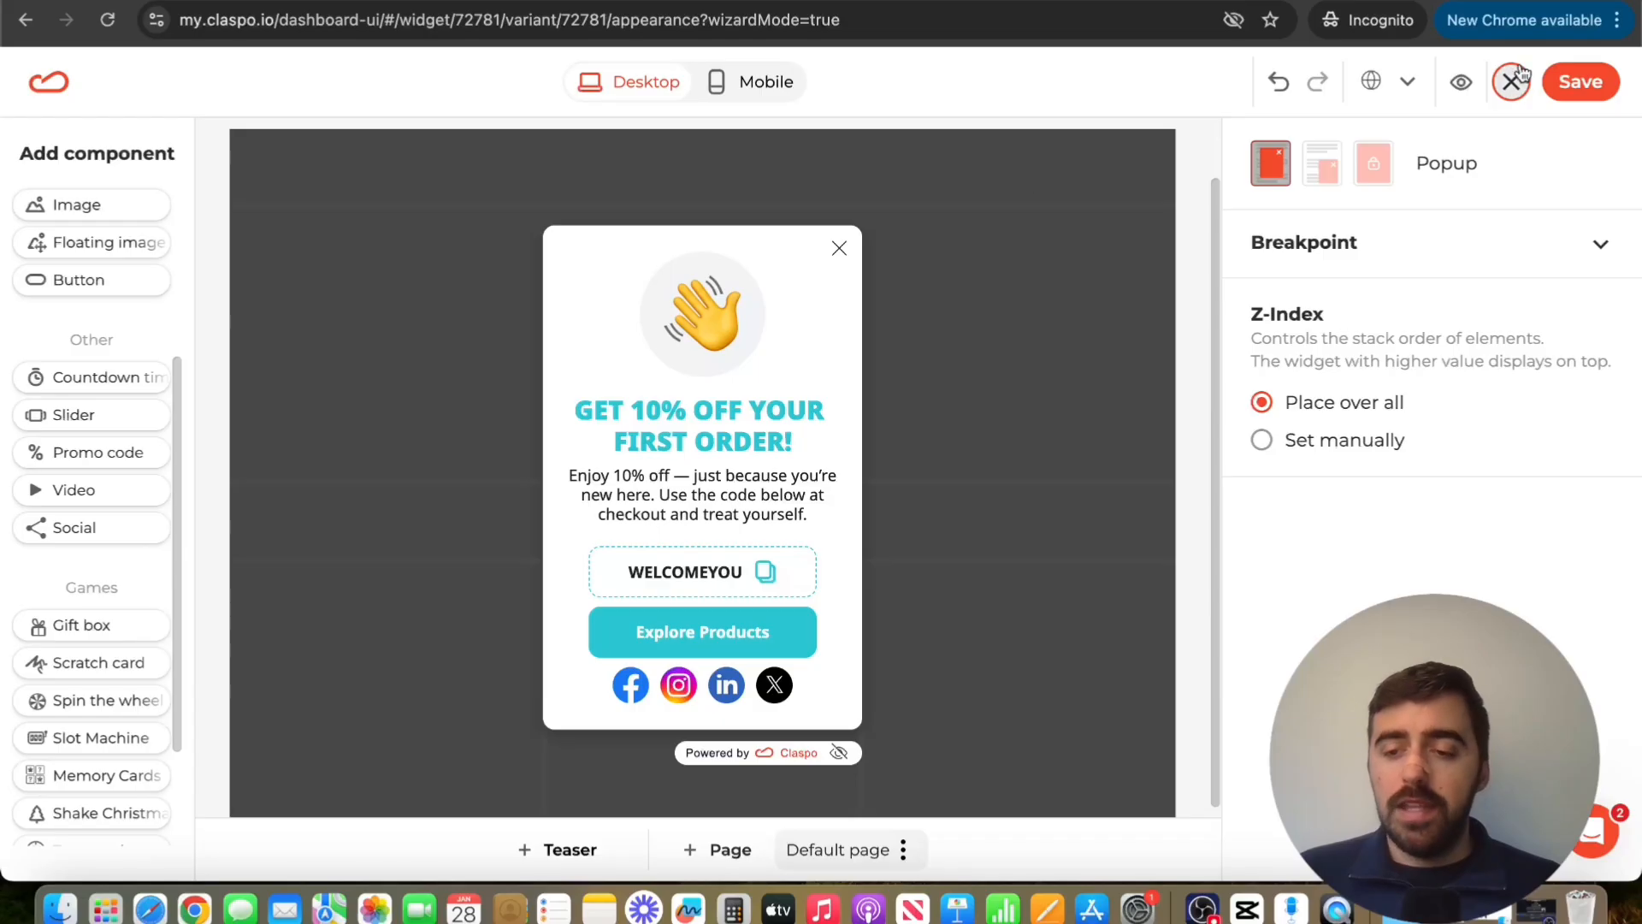
Save the popup design and set the rule-based display frequency to Do not limit
click(1578, 80)
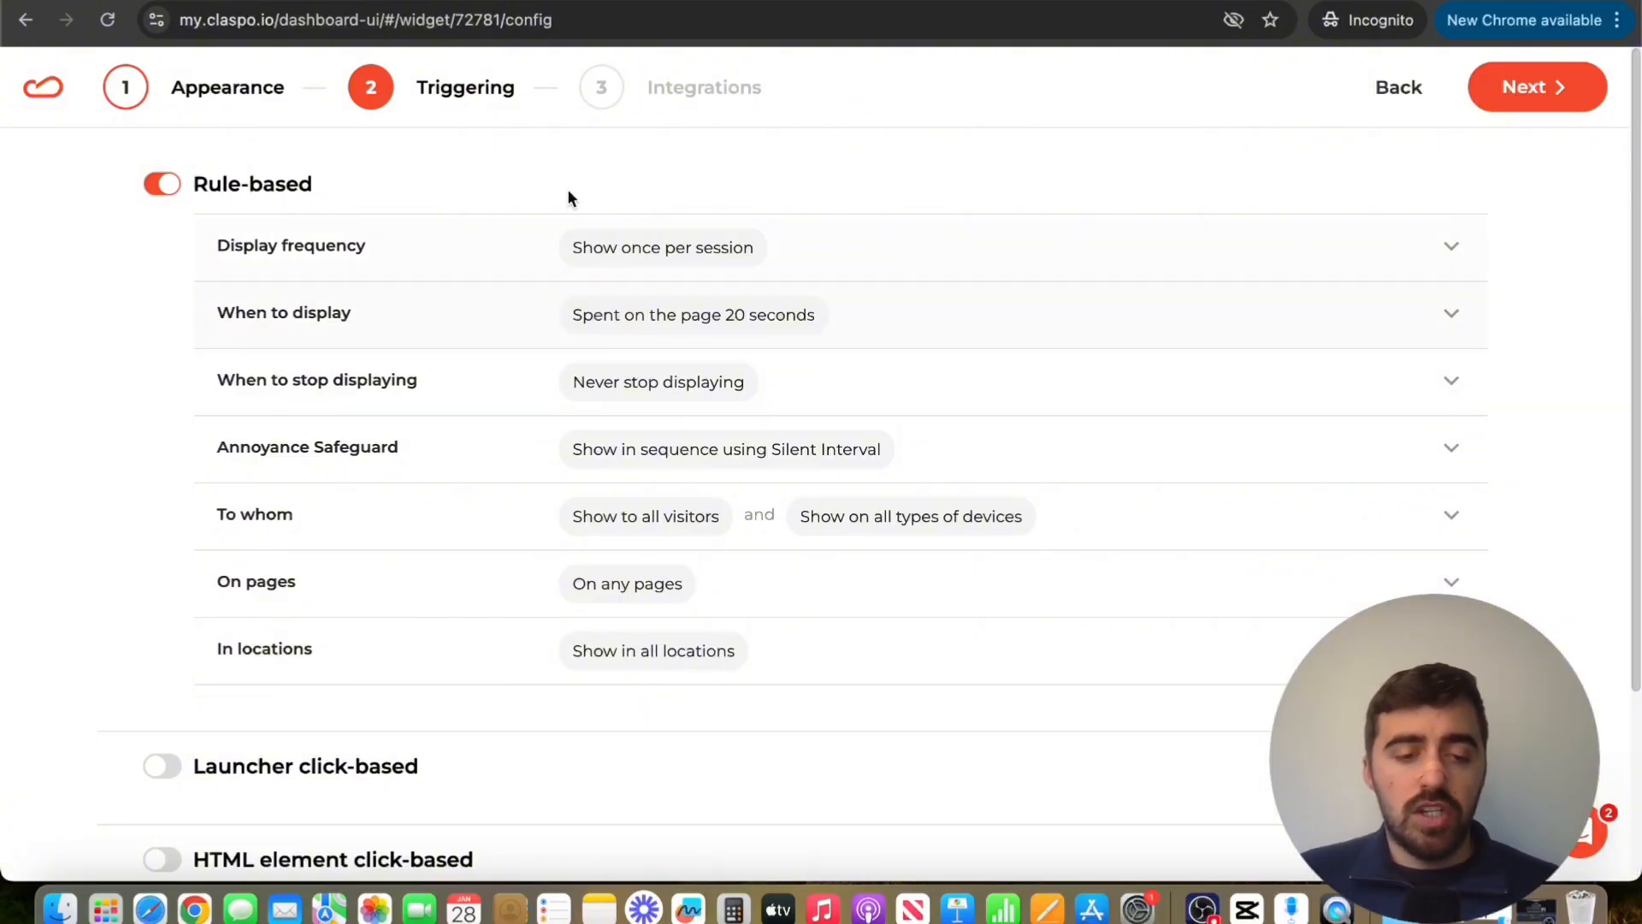
click(486, 240)
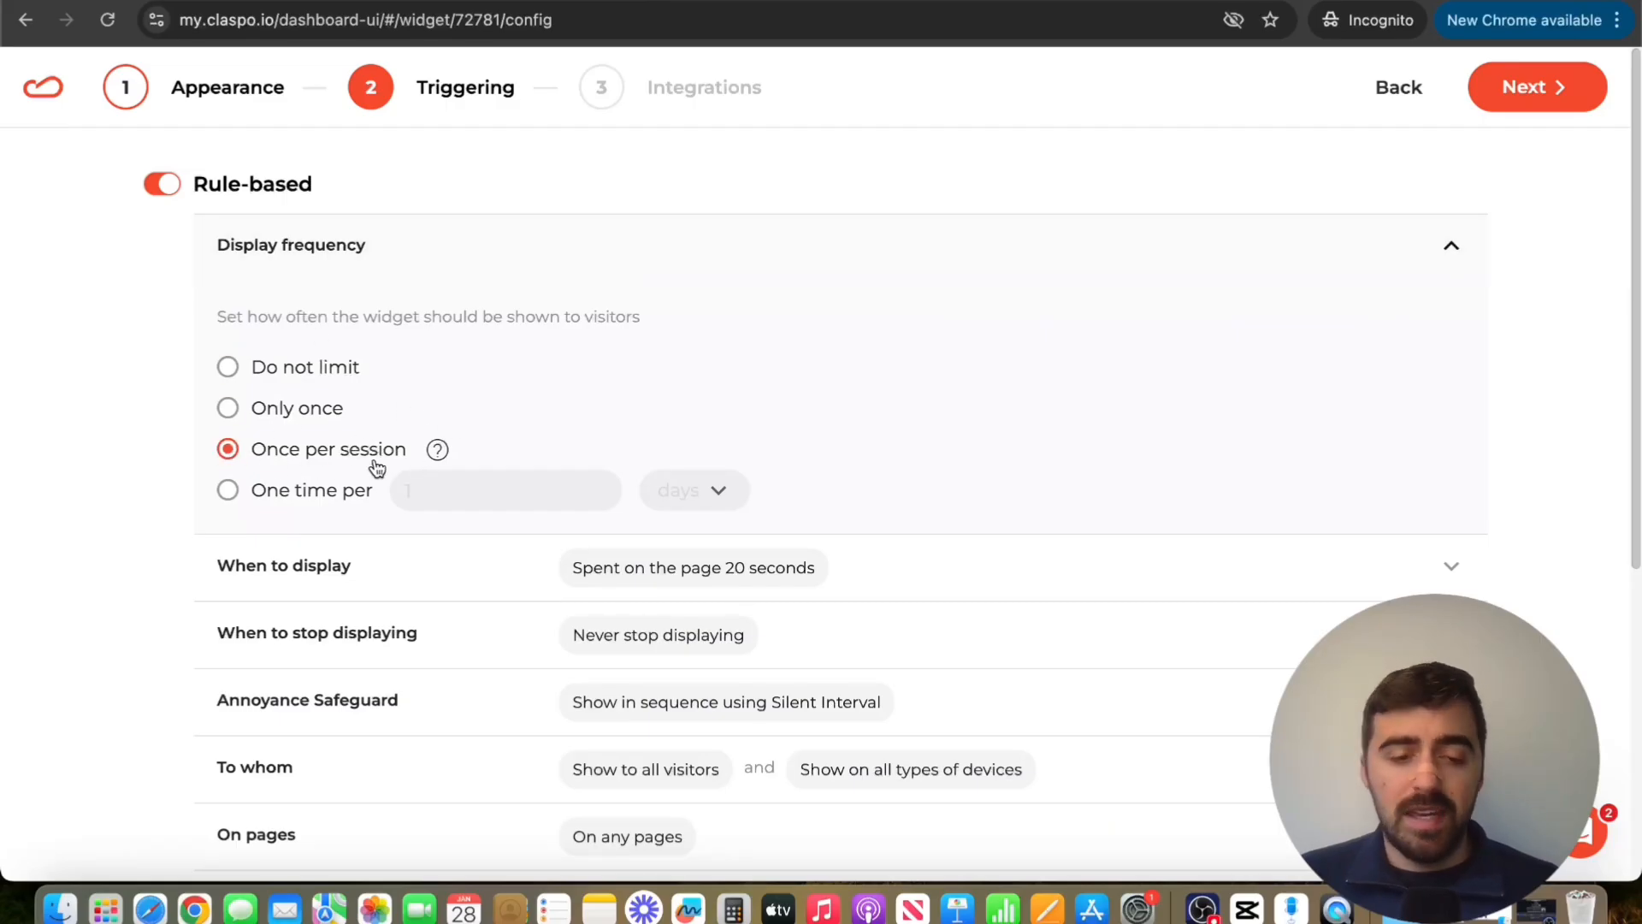
click(286, 368)
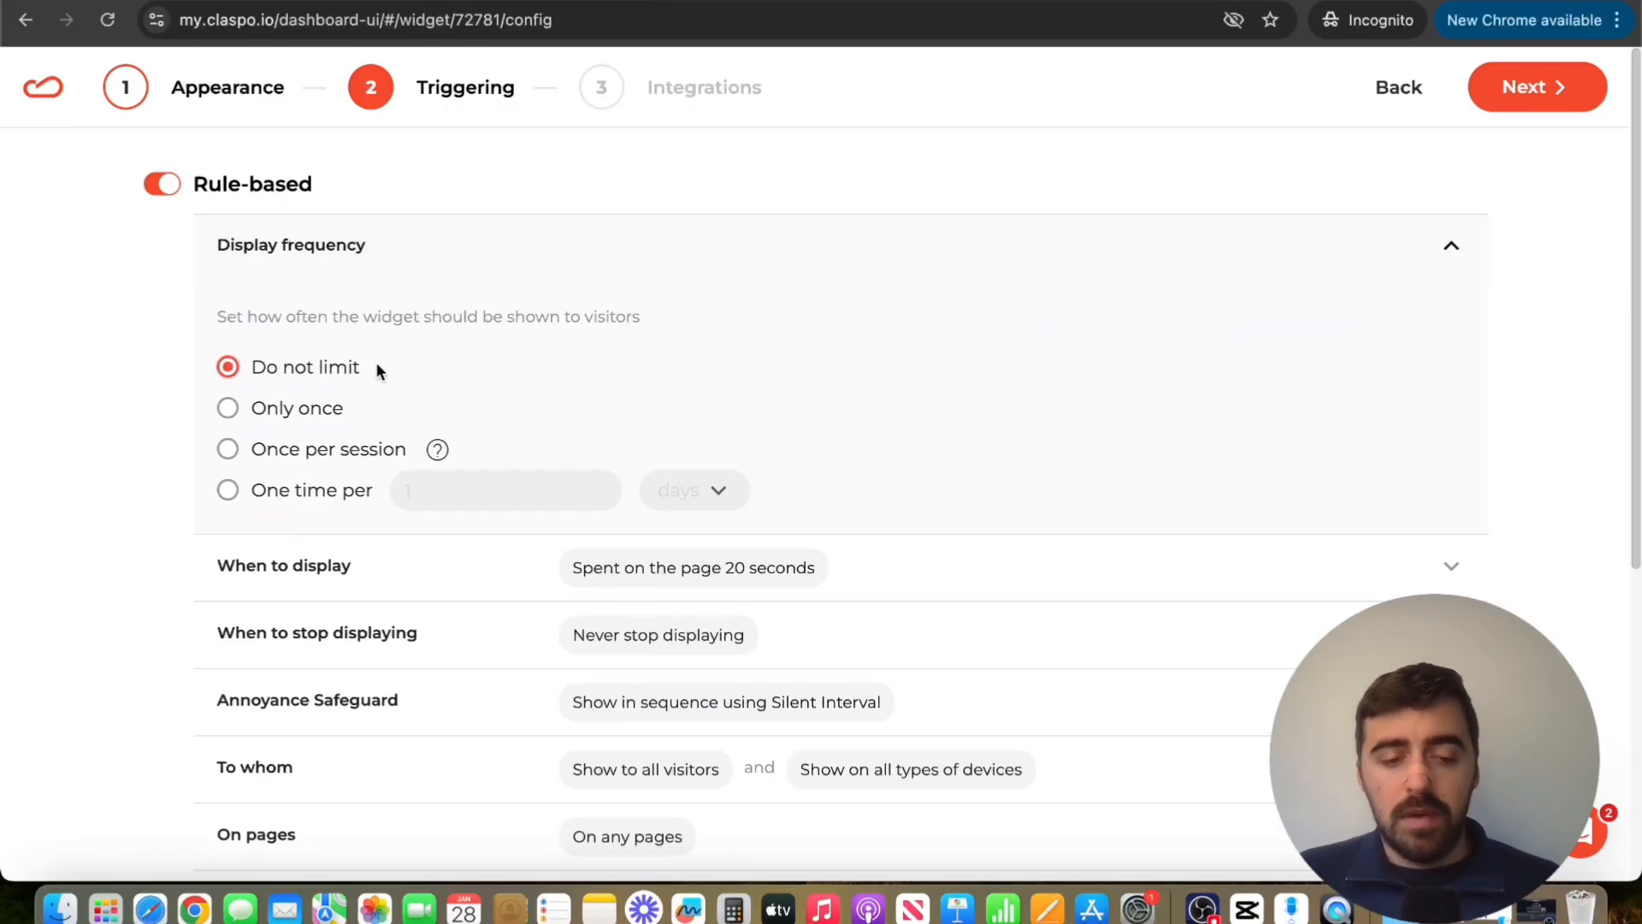
Set the rule-based When to display condition to Immediately
click(470, 258)
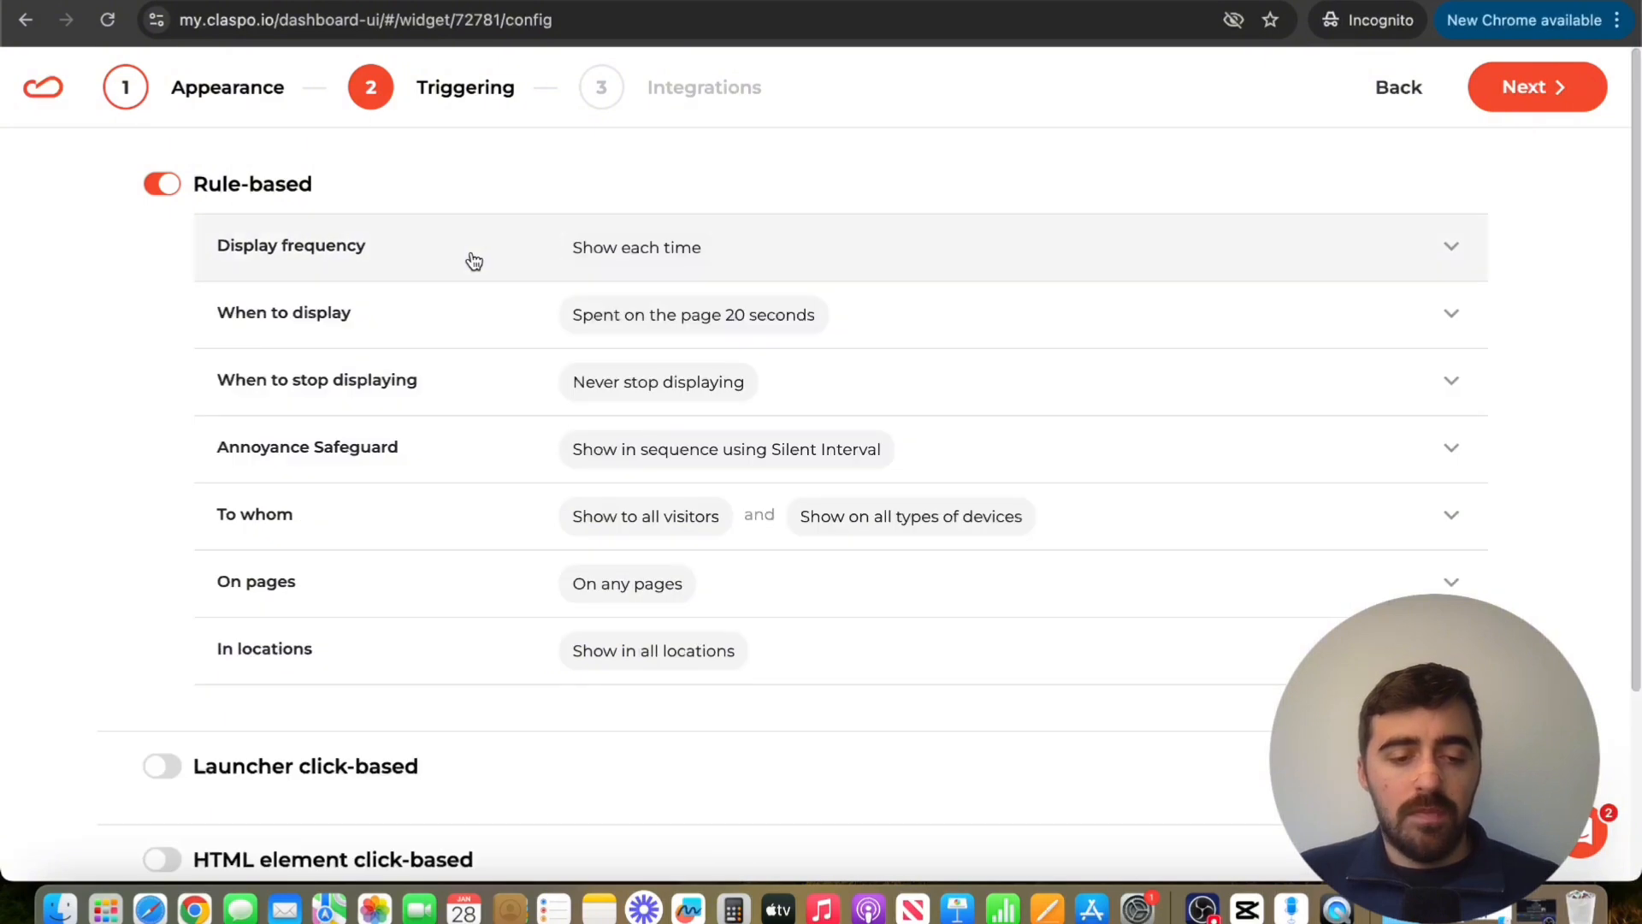
click(476, 331)
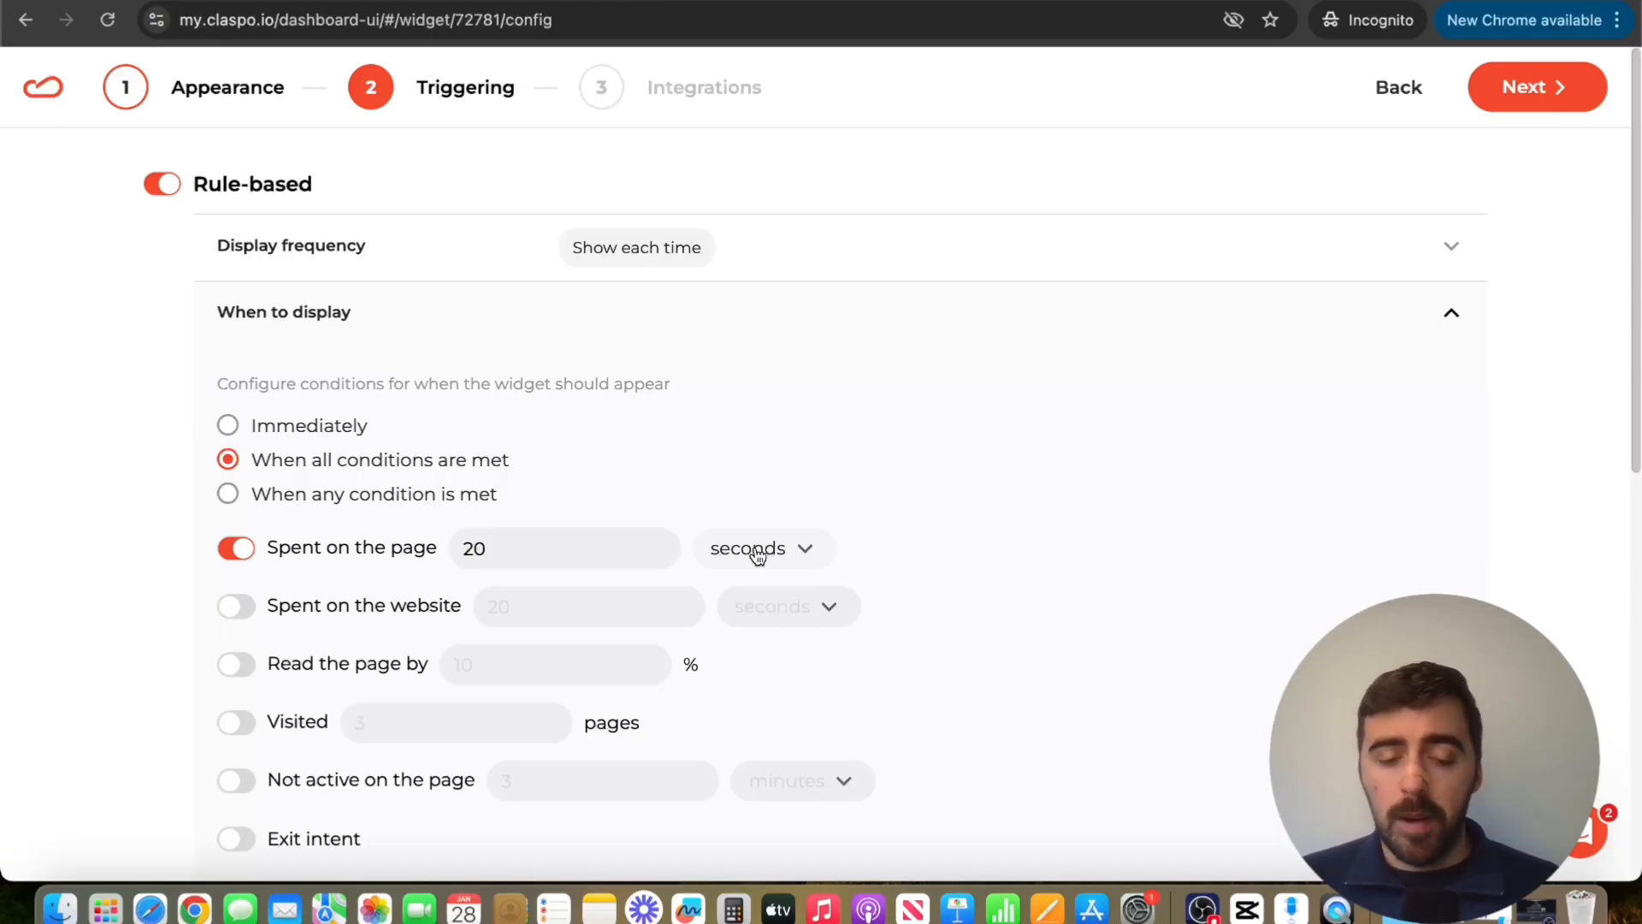
click(269, 428)
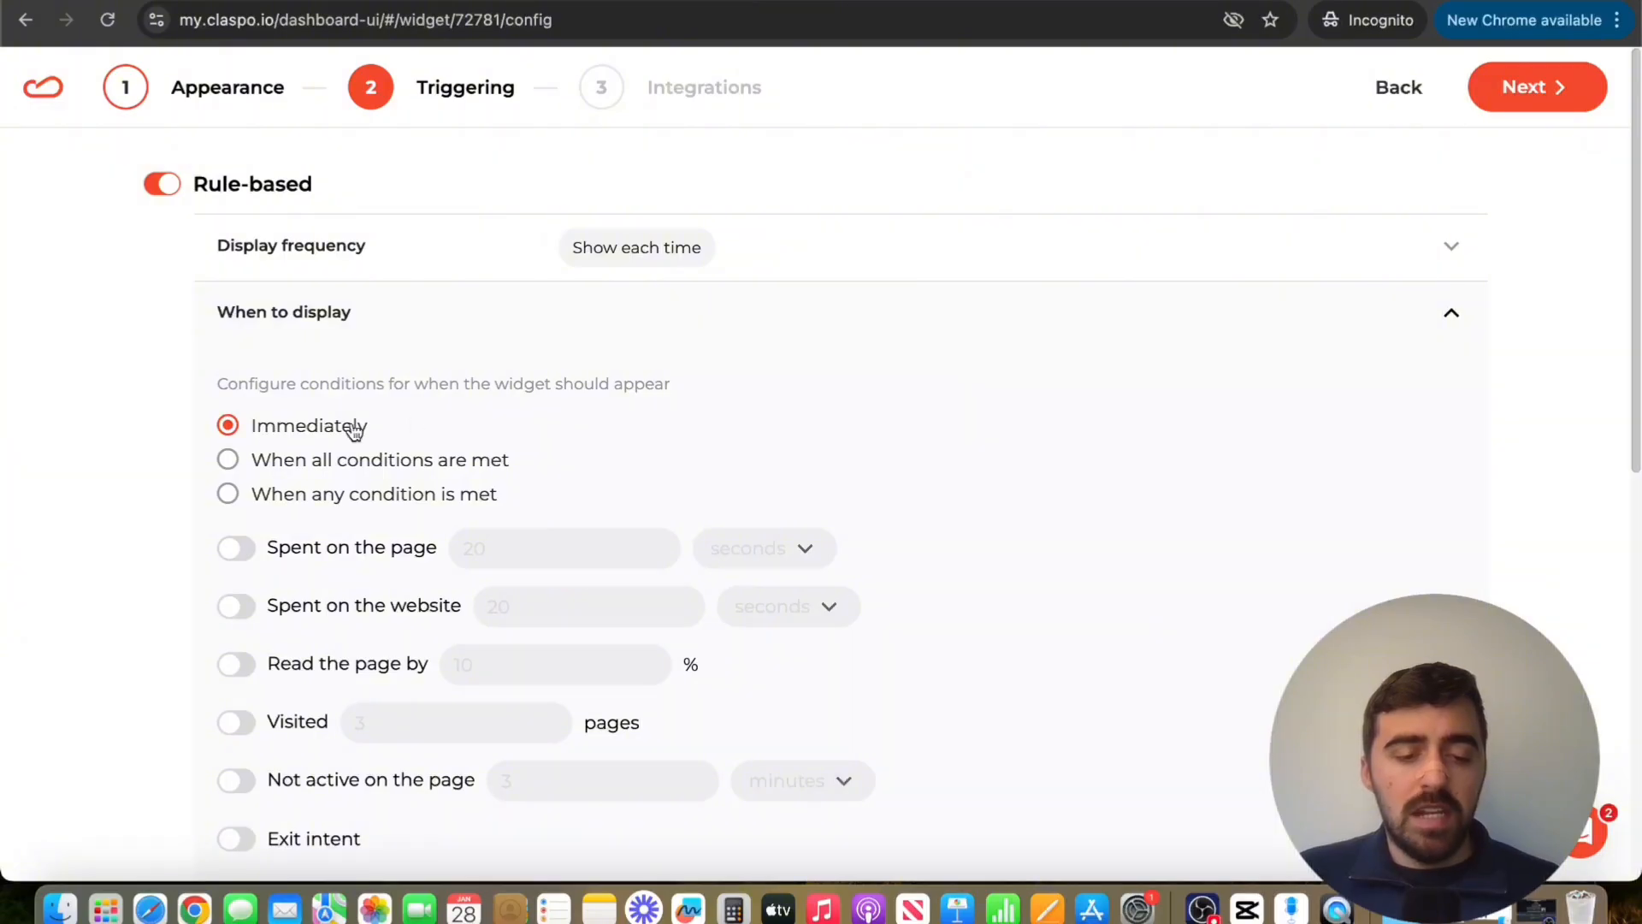
click(1081, 330)
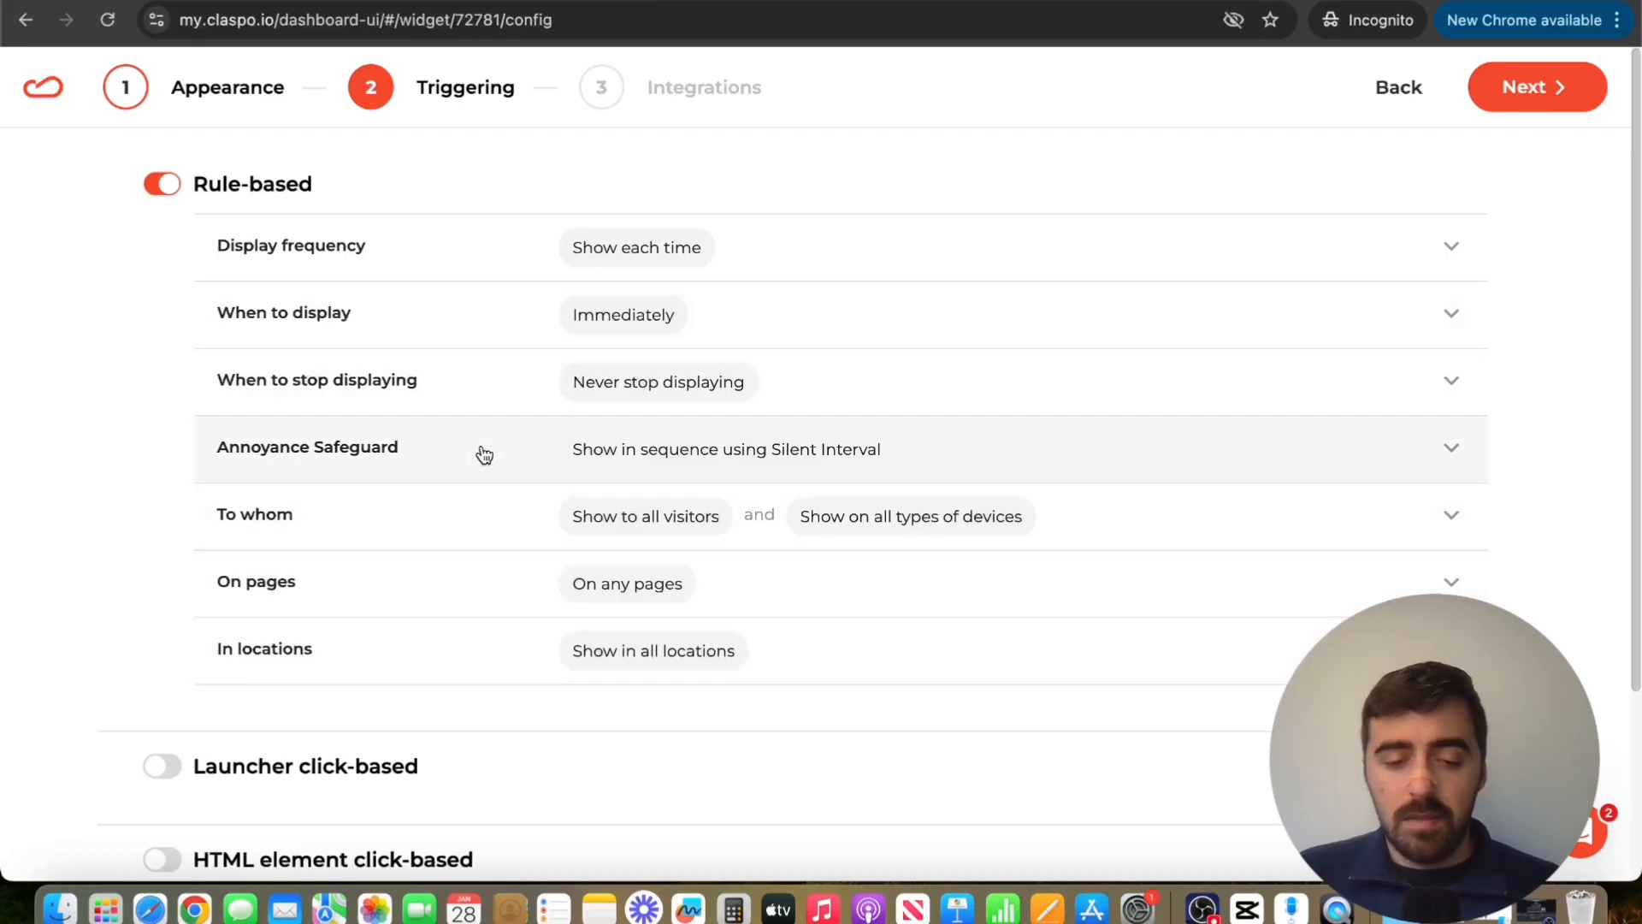
Finish the widget setup without adding an integration, and save the widget with its status set to Published
click(1544, 88)
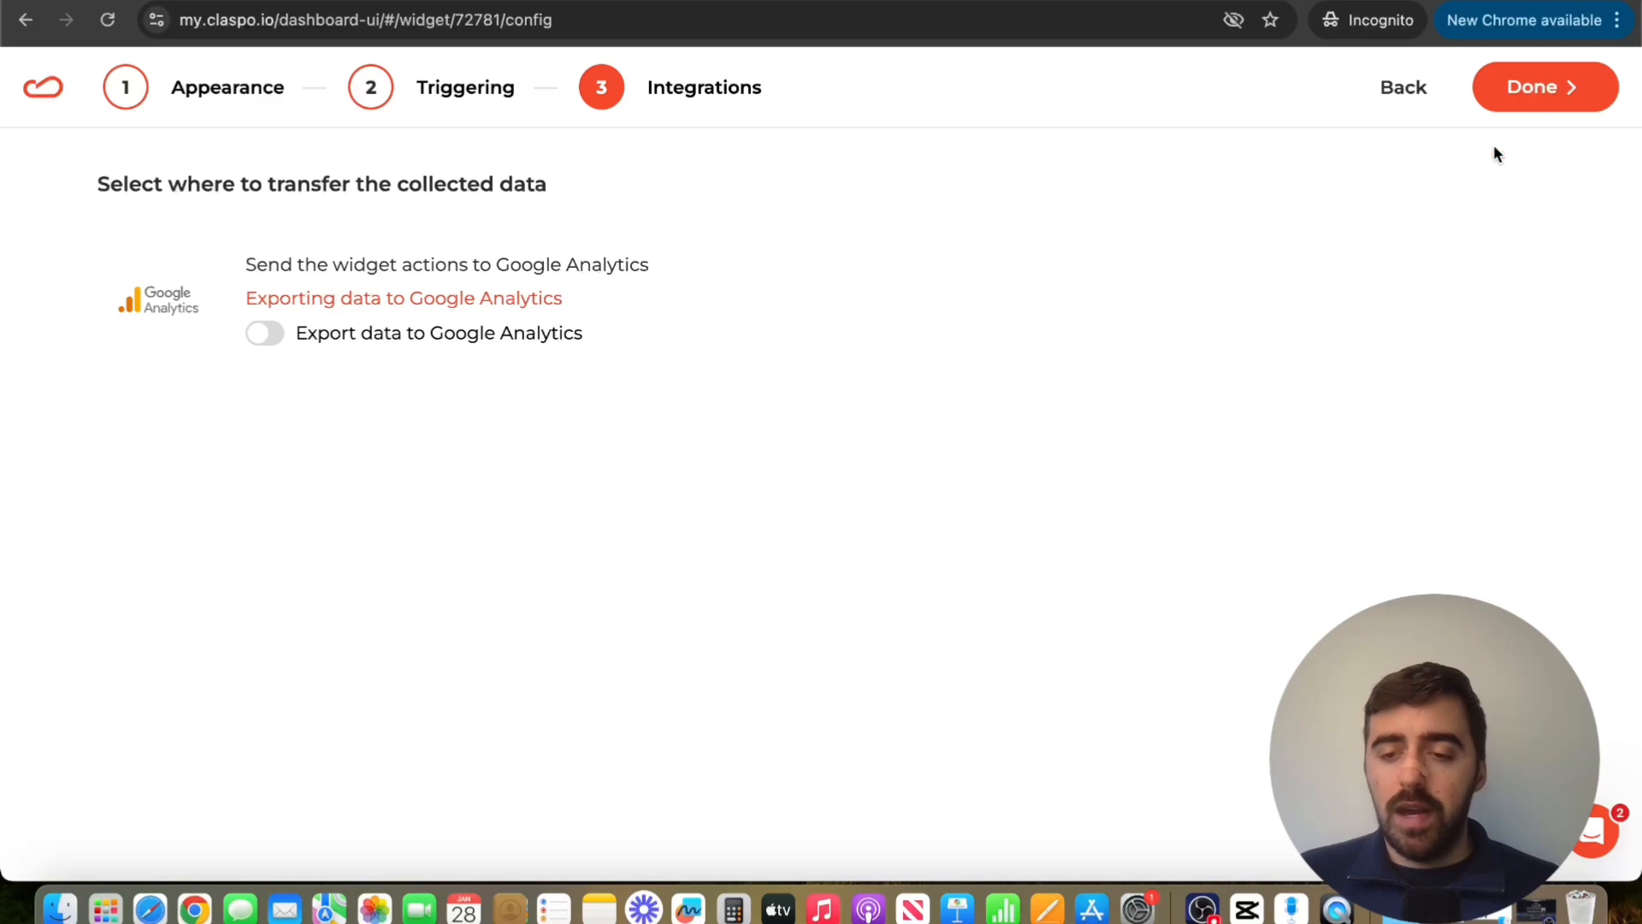
click(1596, 94)
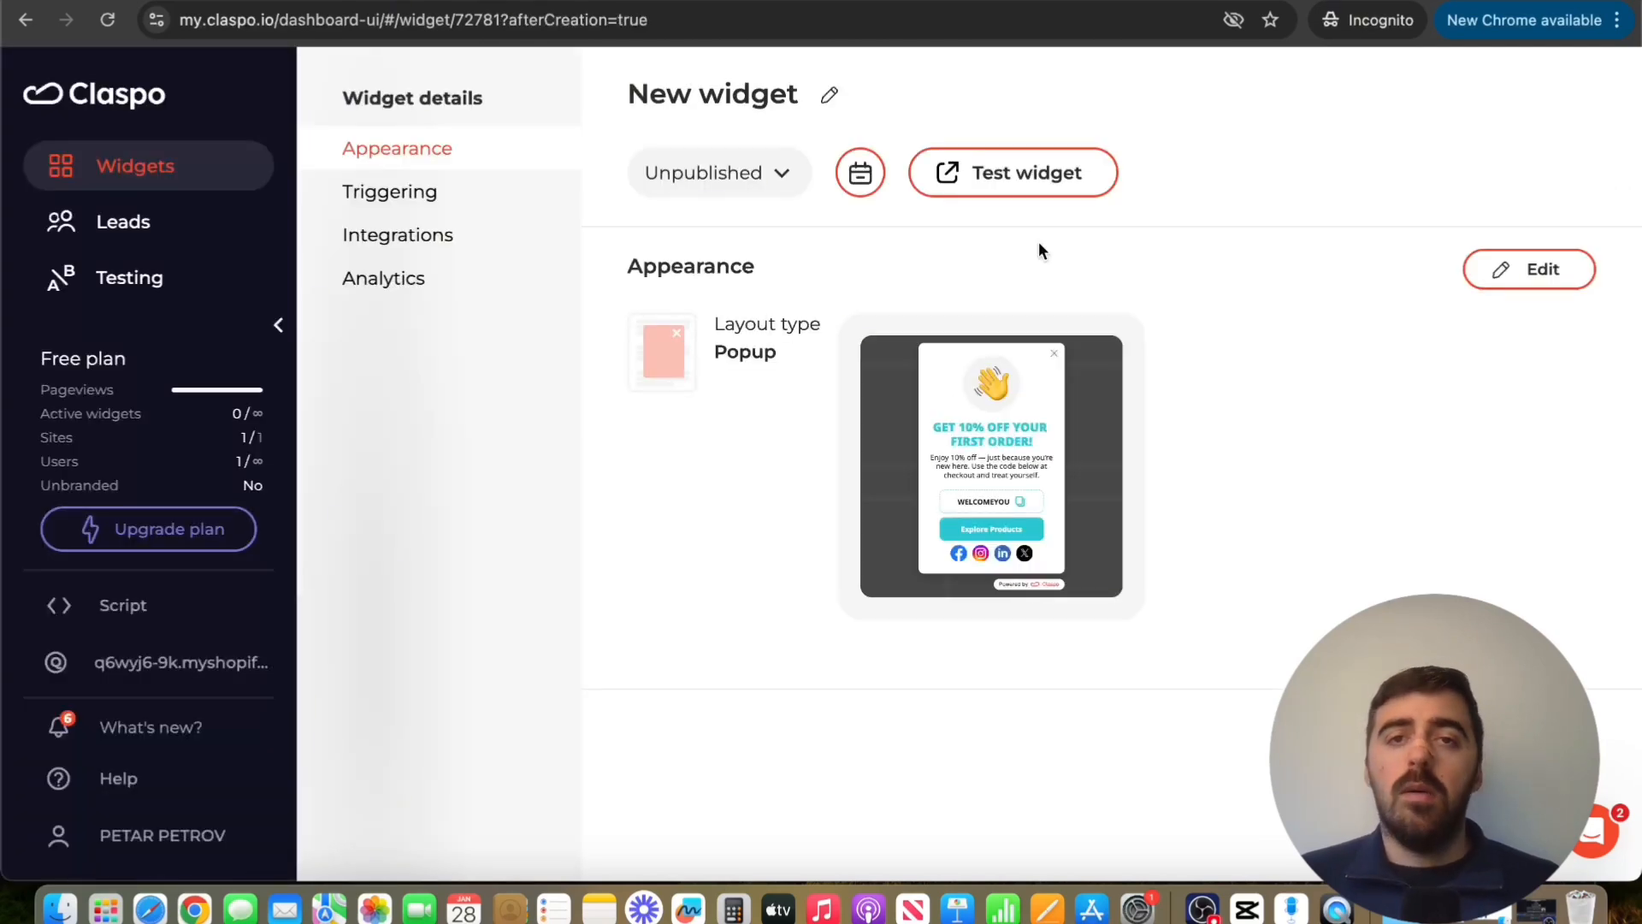
click(703, 174)
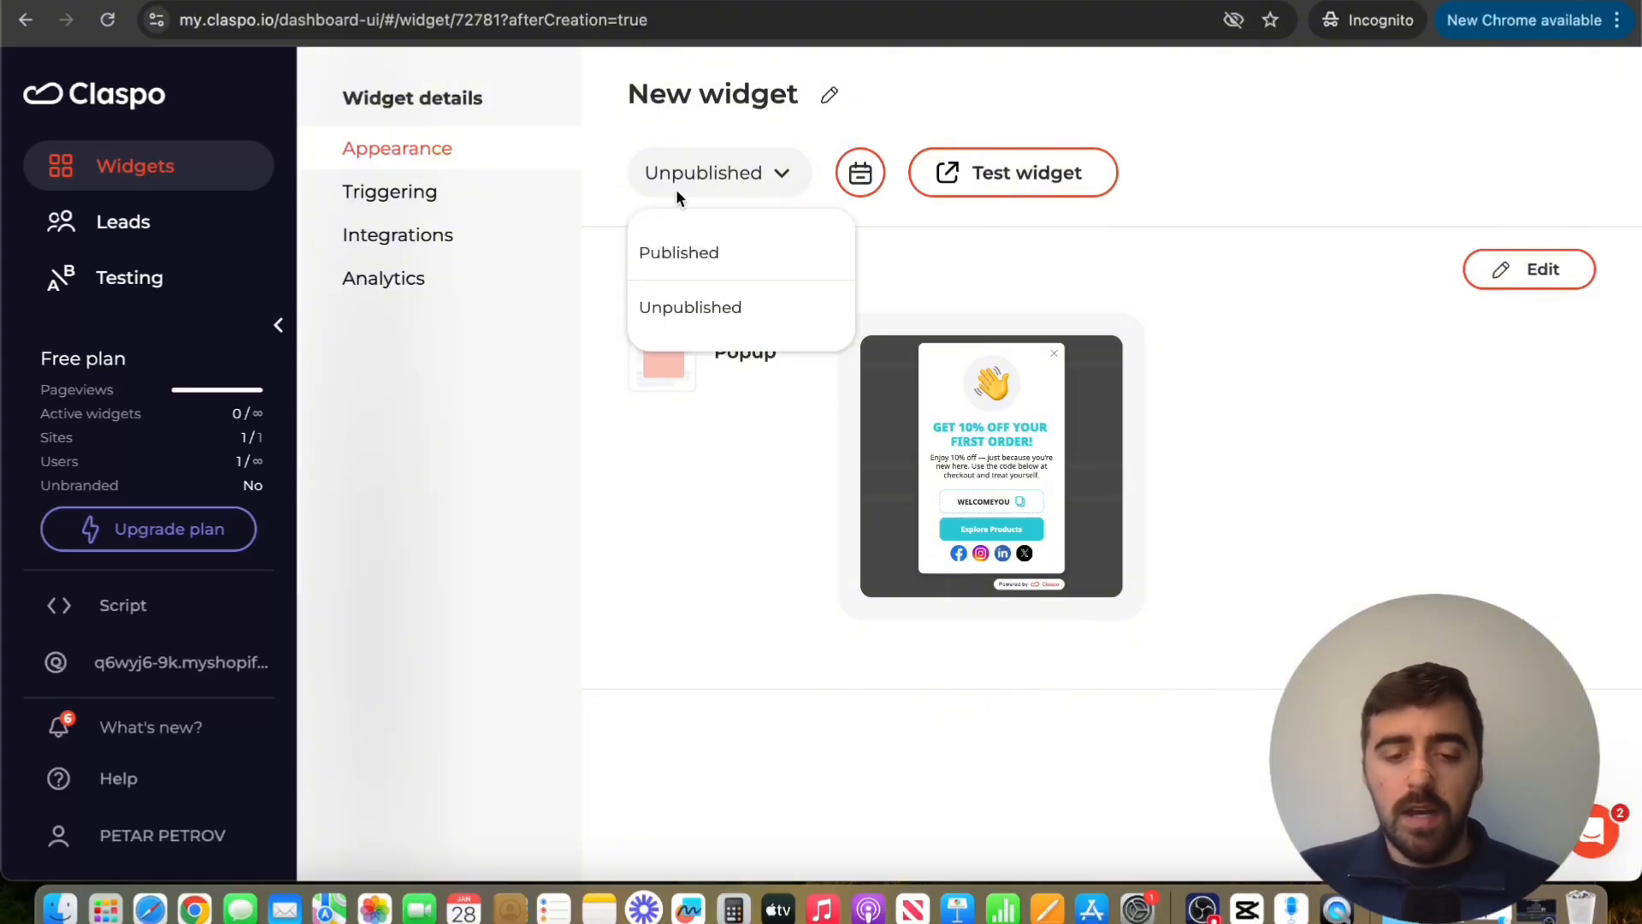
click(710, 234)
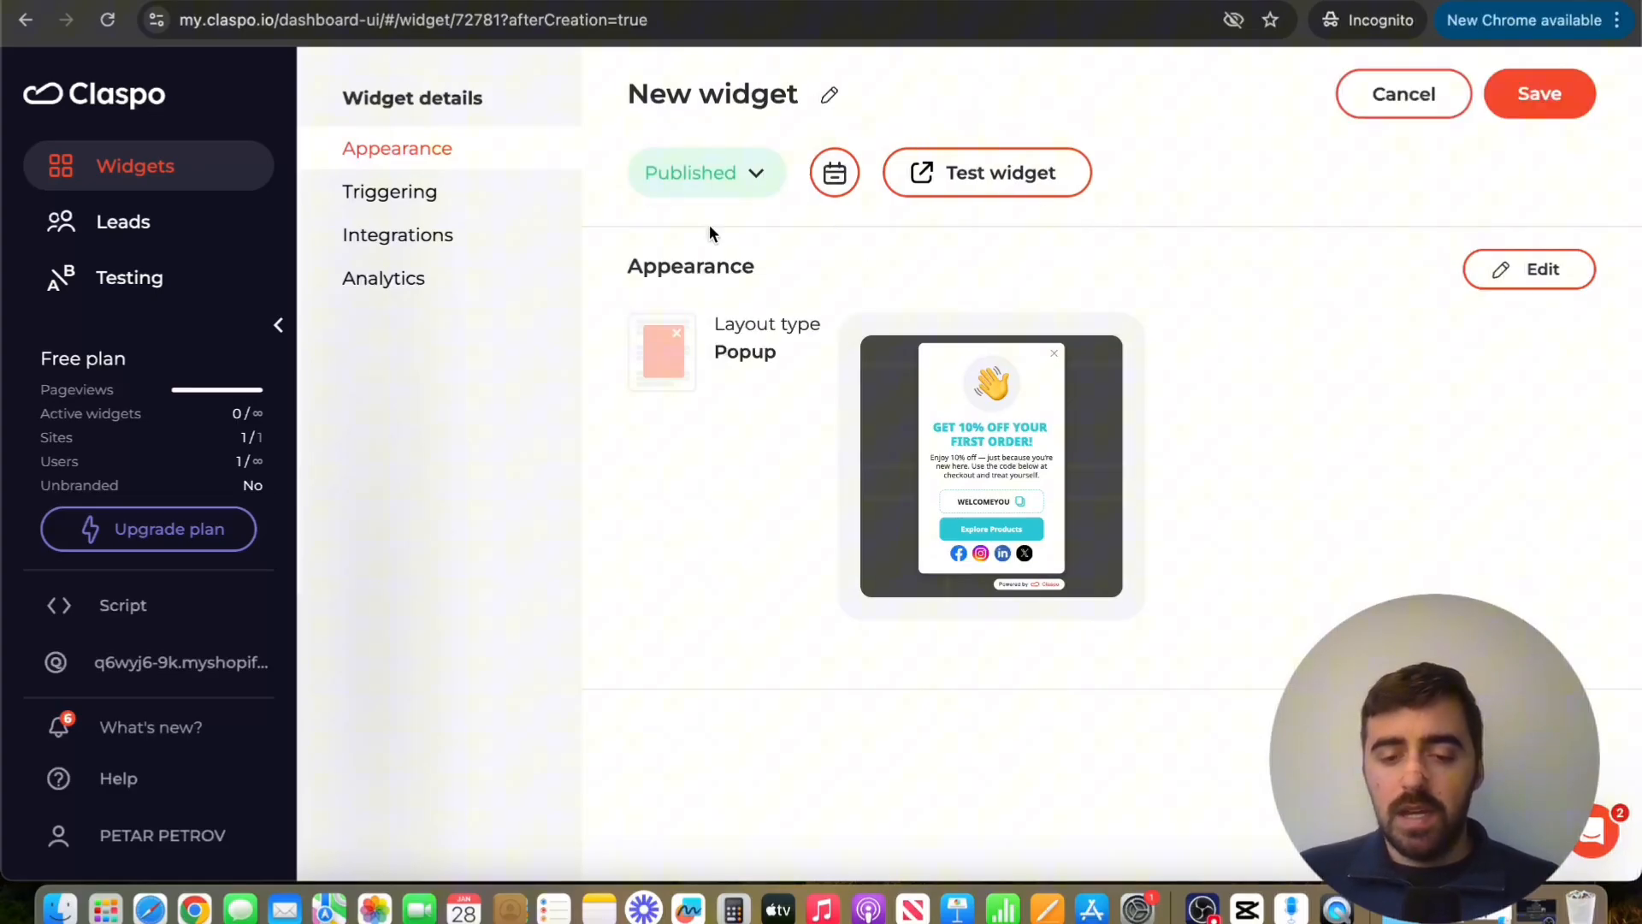
click(1562, 112)
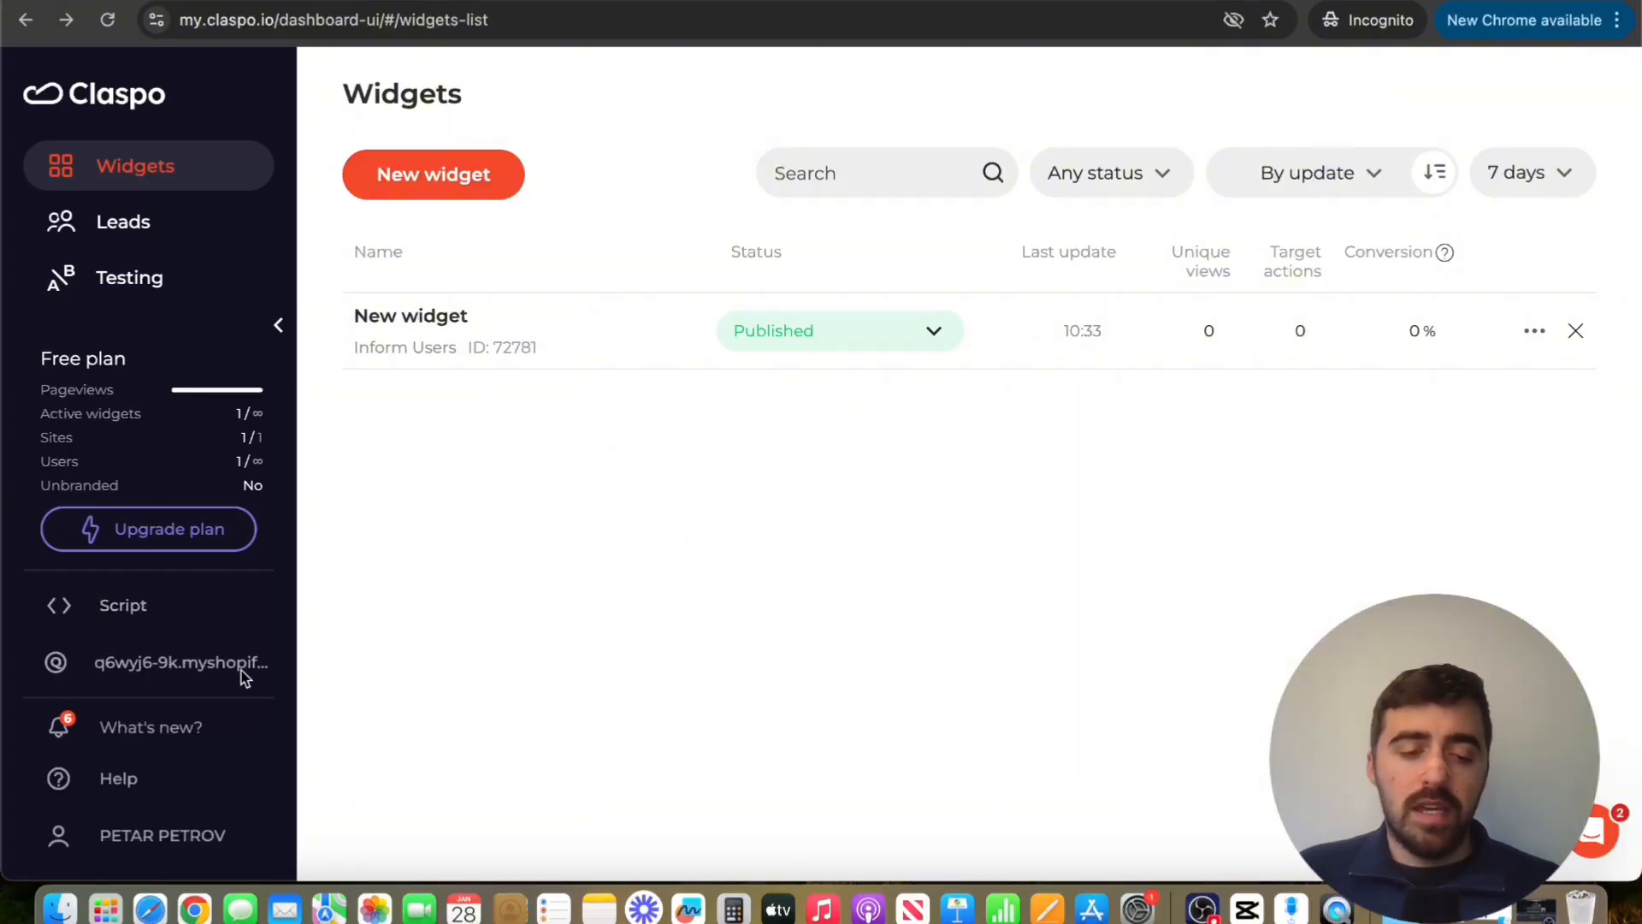
Copy the site's Claspo script tag from the script installation page
click(140, 609)
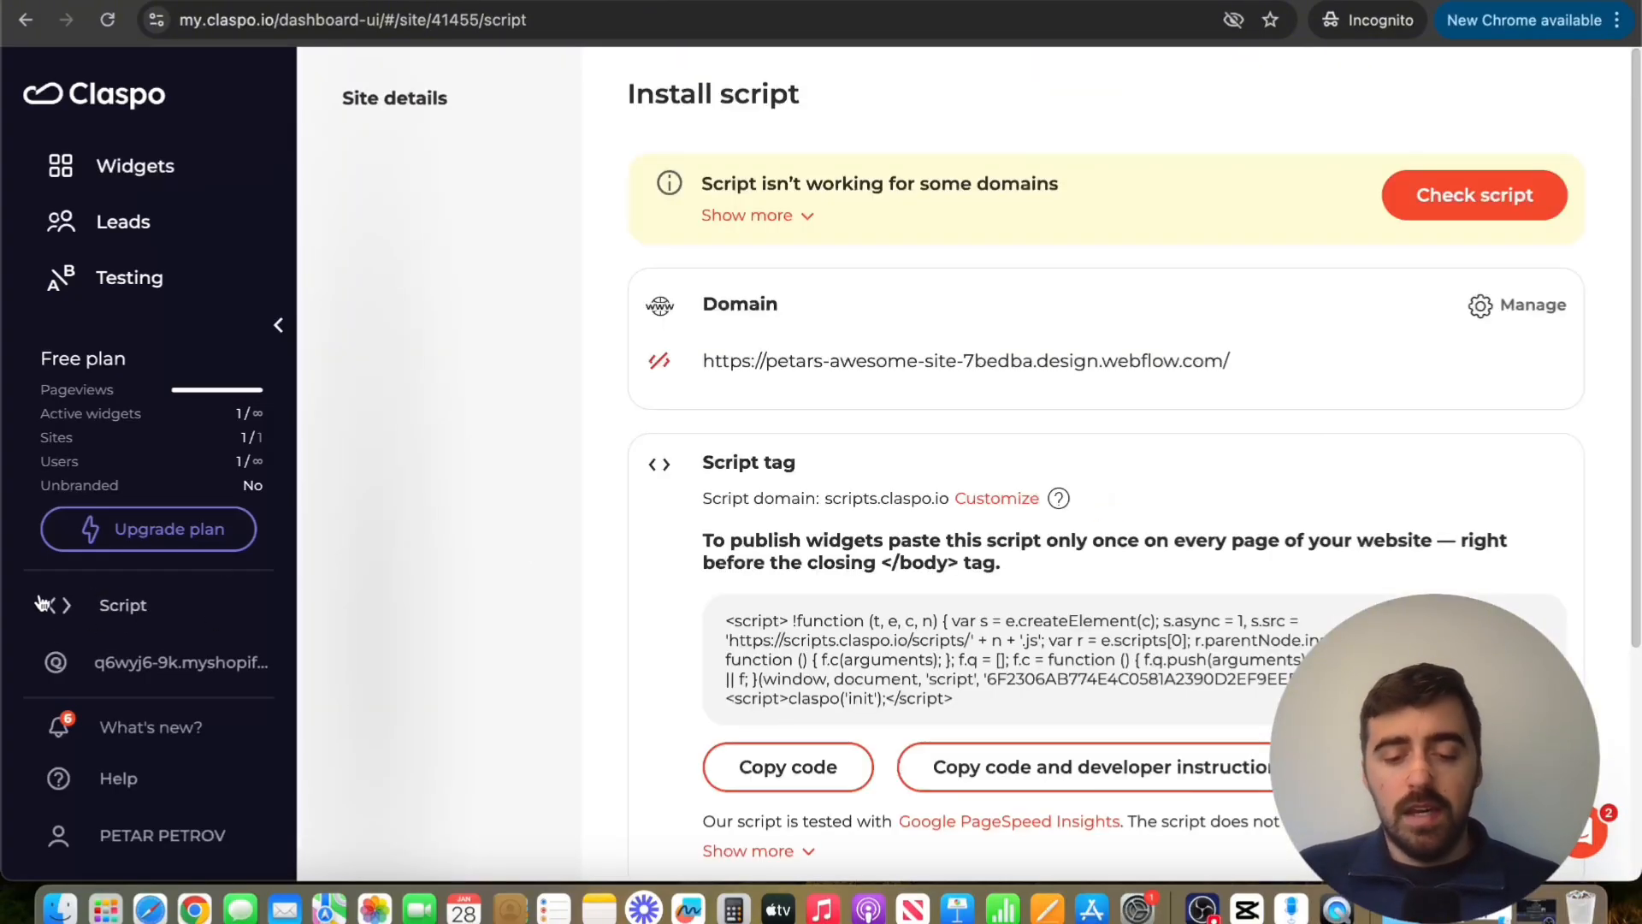
click(782, 633)
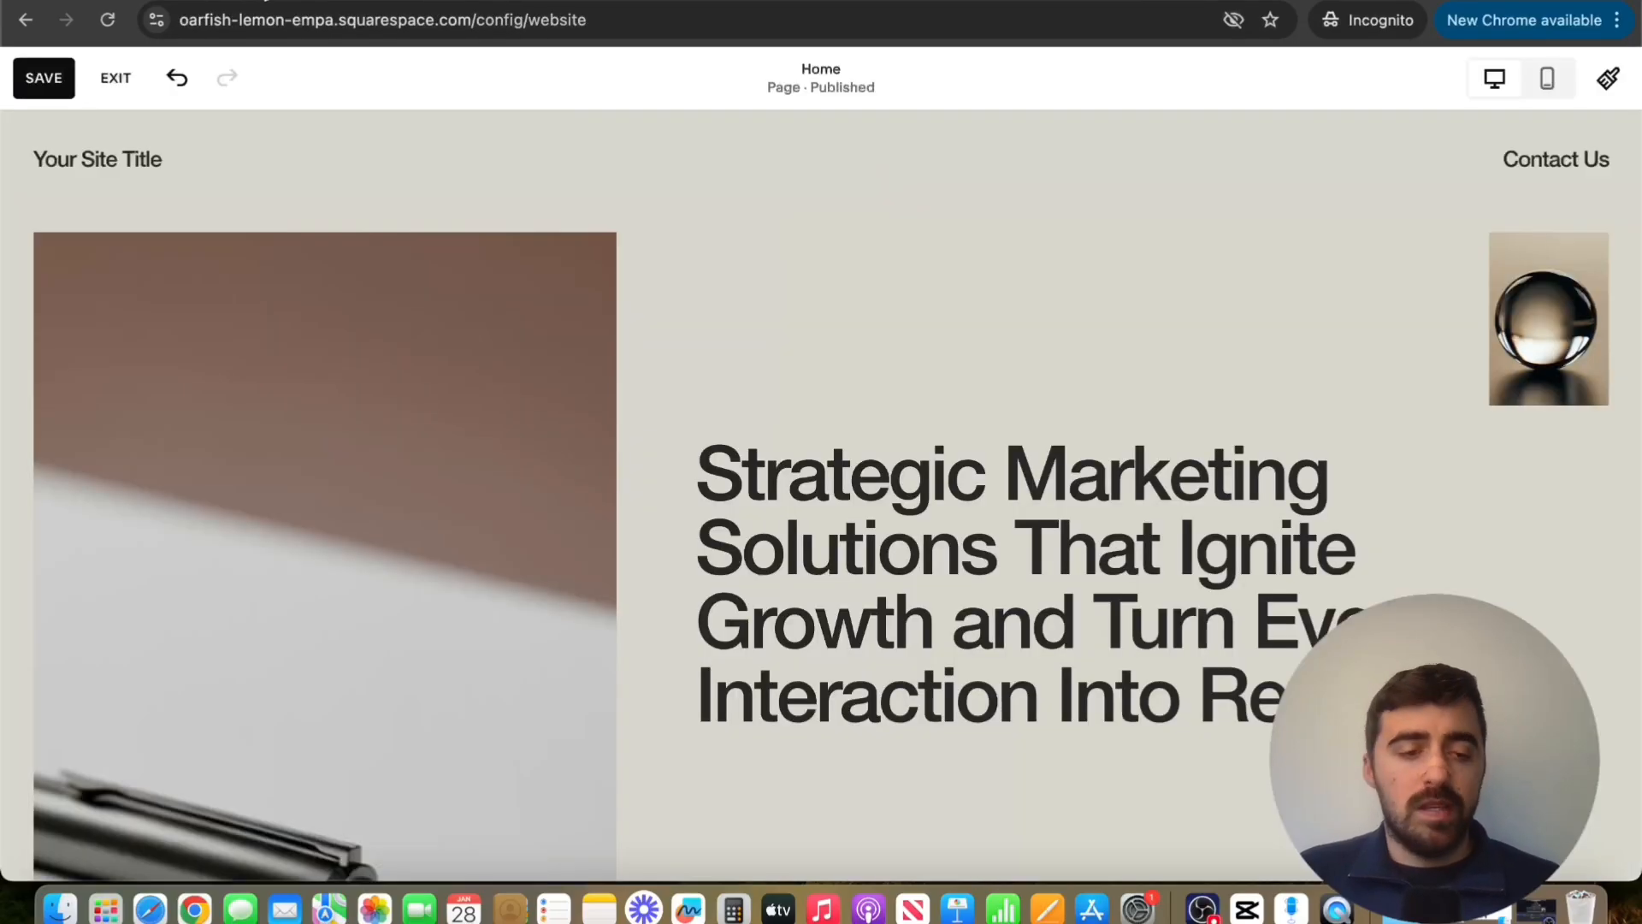
In the Squarespace editor, search the blocks for "code" and add a Code block to the first section of the Home page
mouse_move(191, 513)
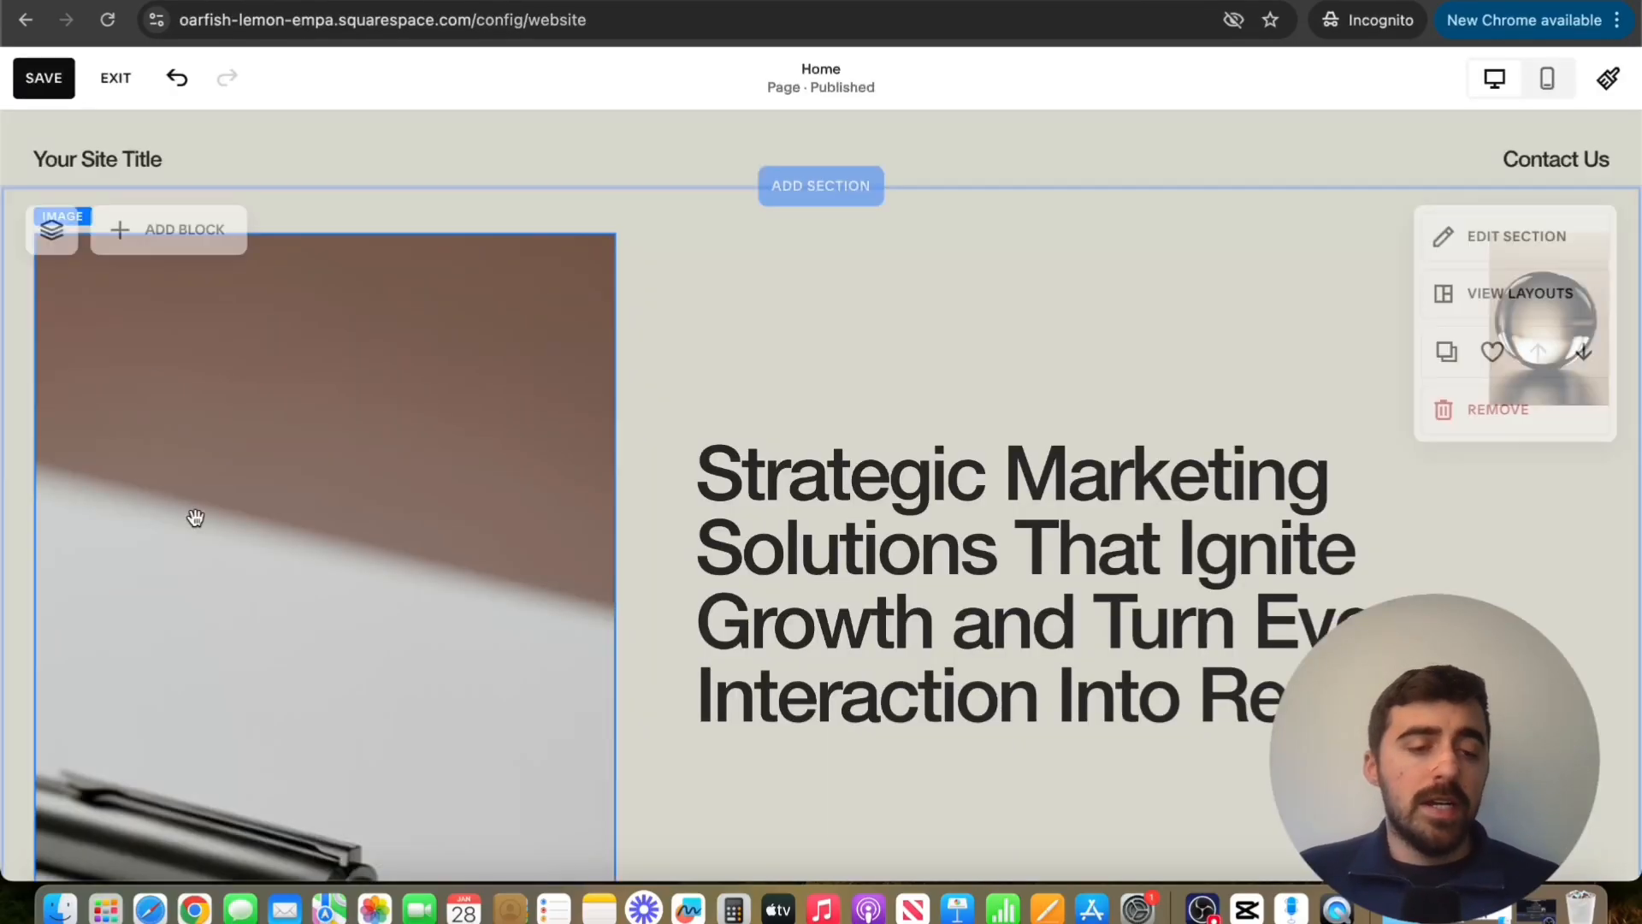
click(160, 235)
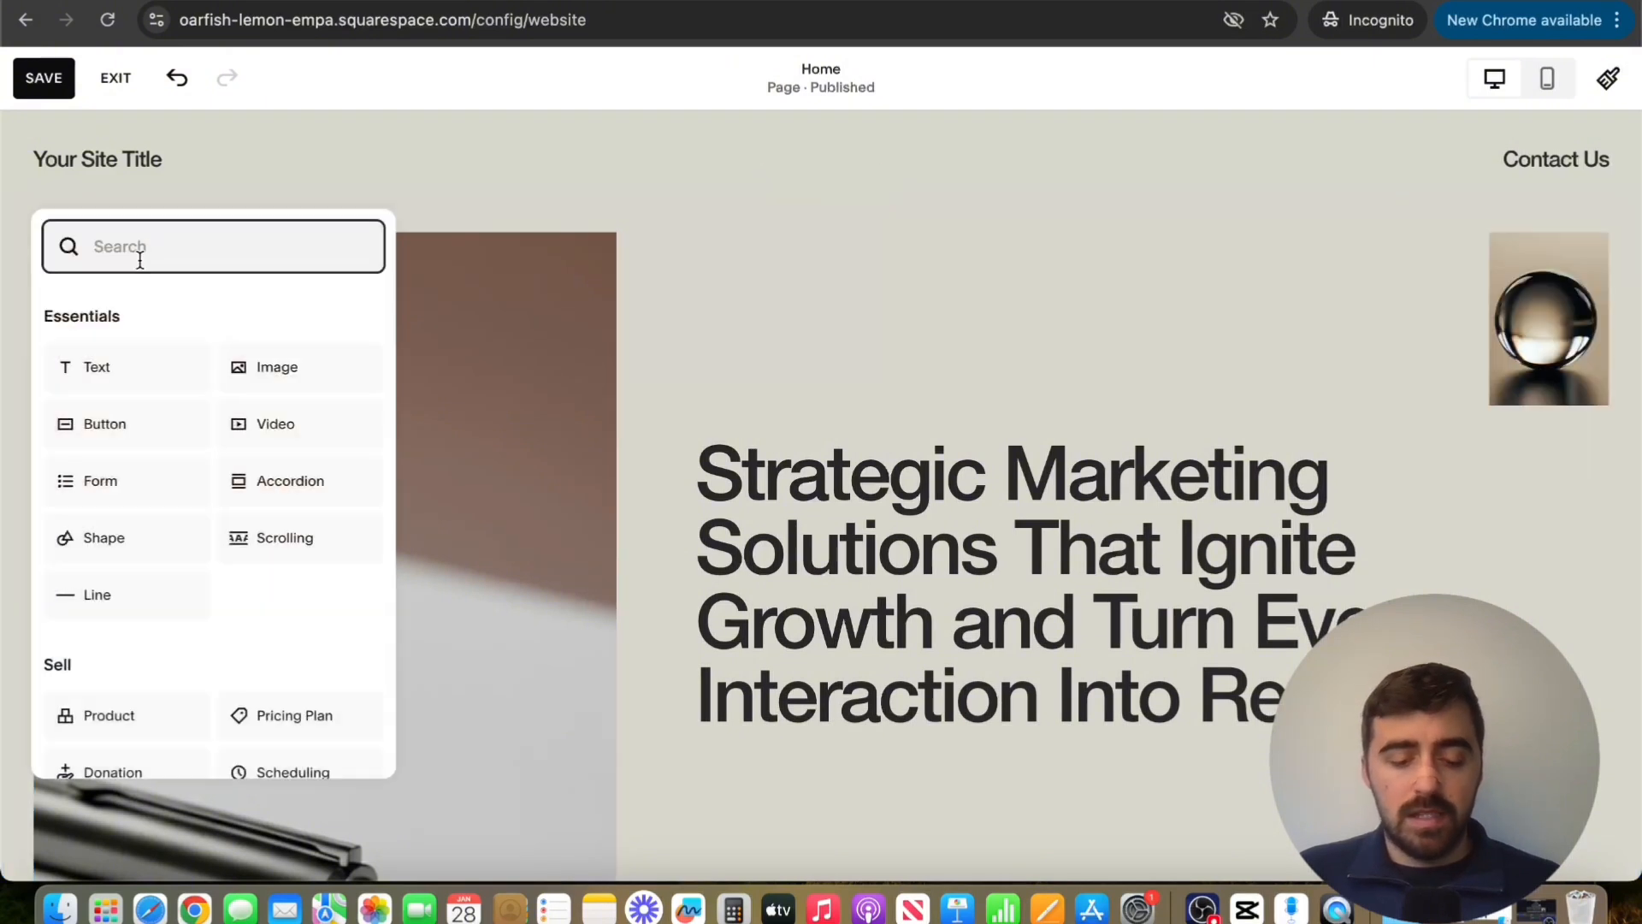
text(code)
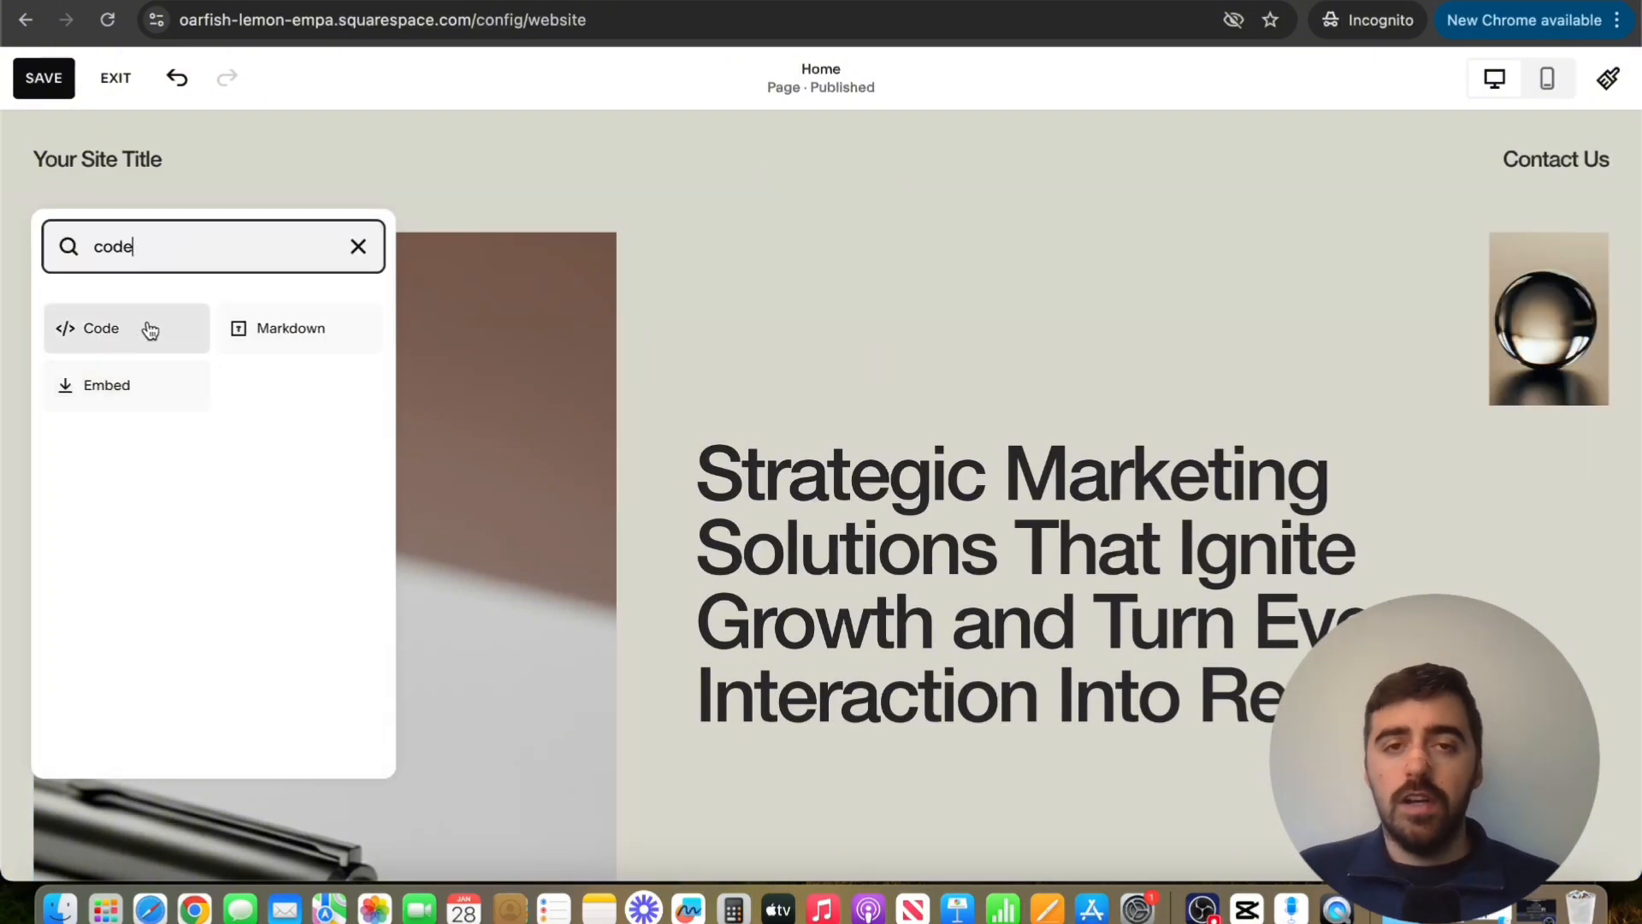
click(150, 330)
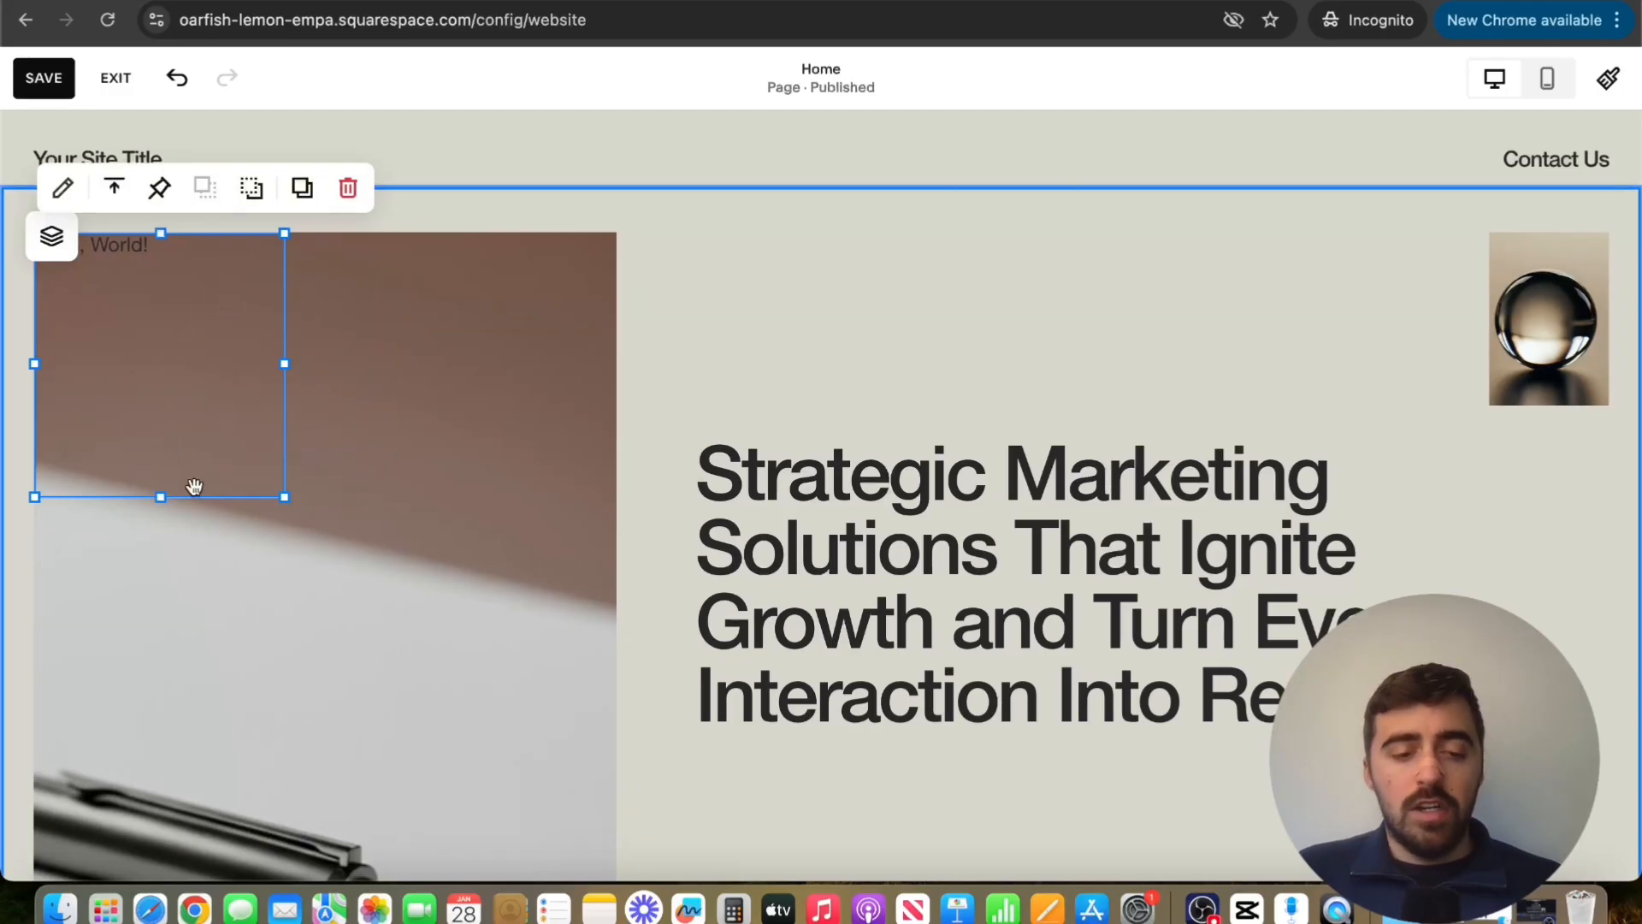
Replace the Code block's sample HTML with the copied Claspo script, save the Home page and exit the editor
double_click(178, 327)
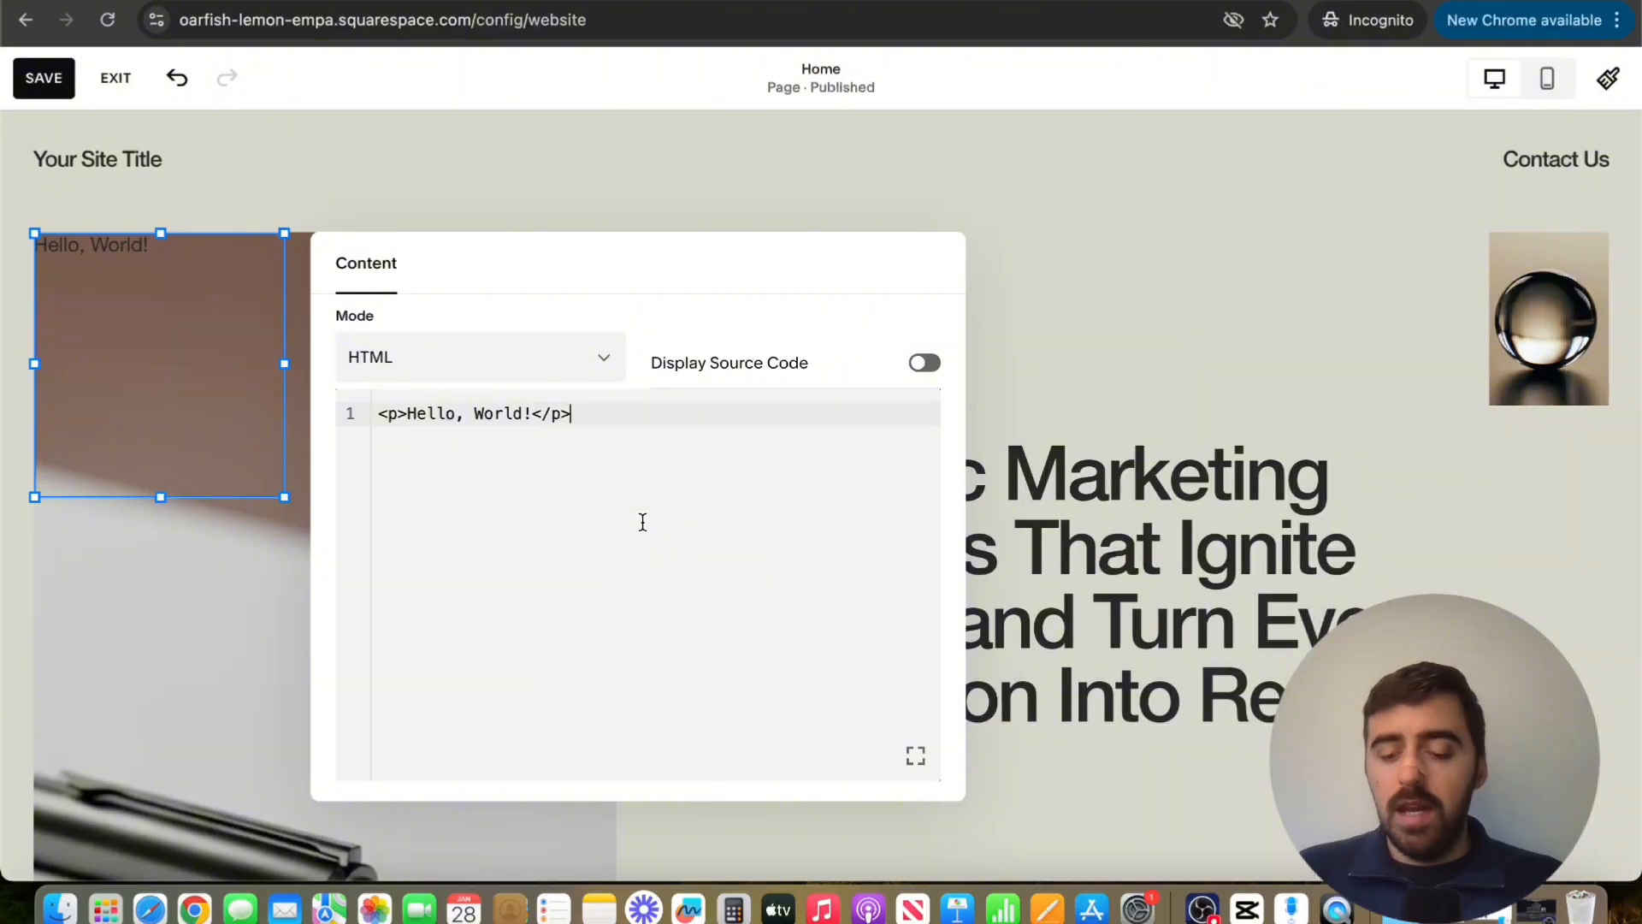
key(super+a)
key(BackSpace)
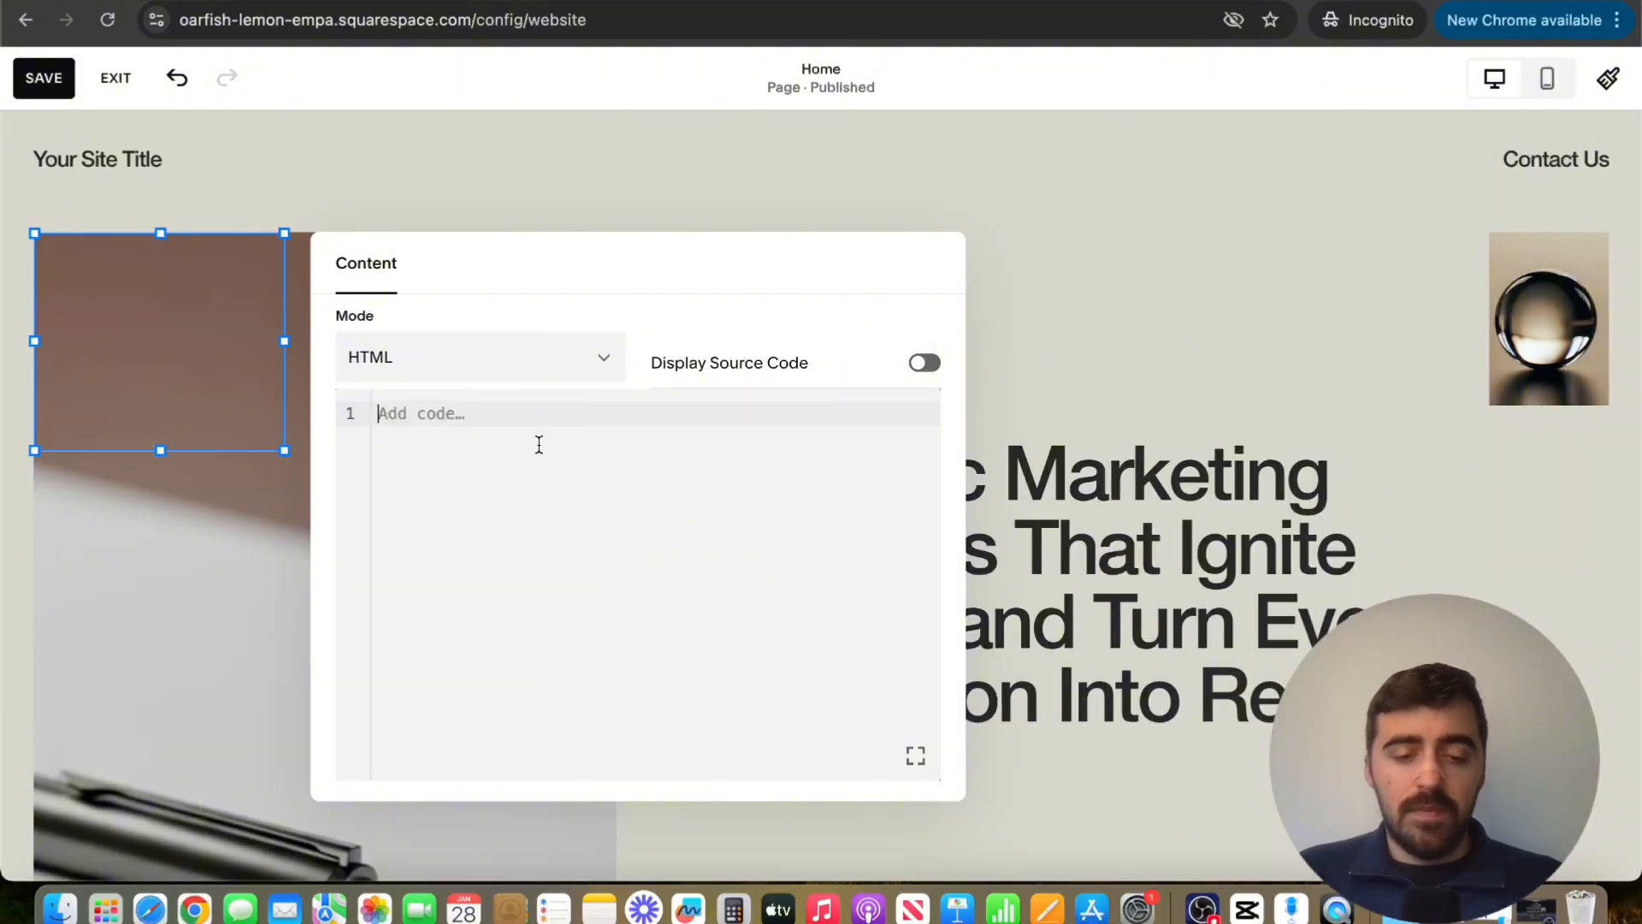
key(super+v)
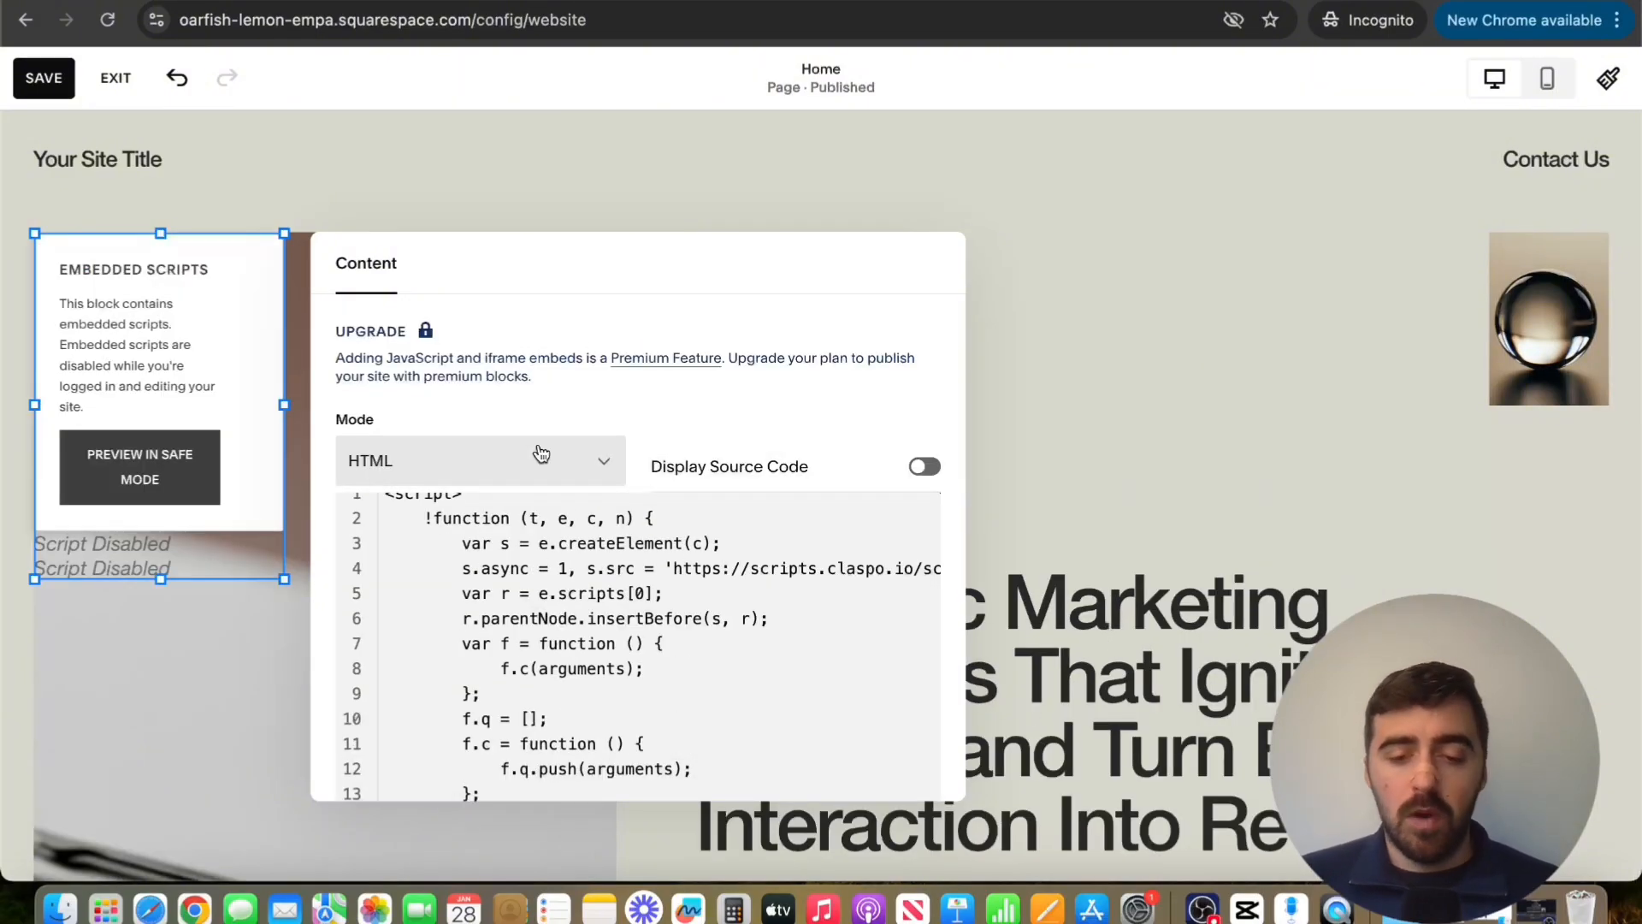
click(1221, 246)
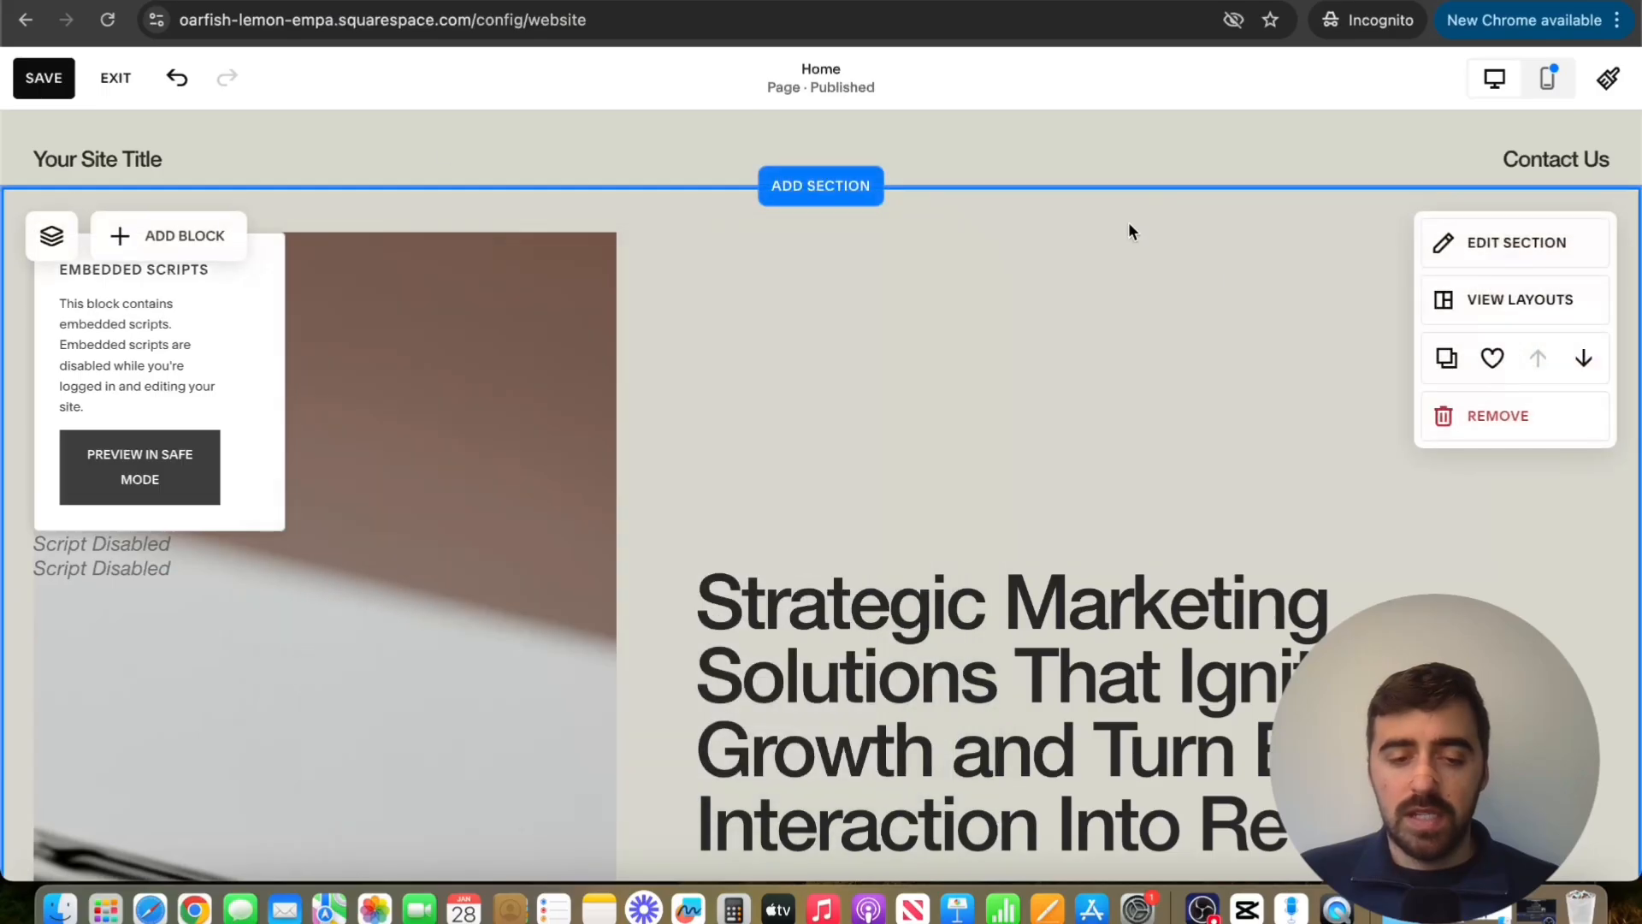
click(22, 89)
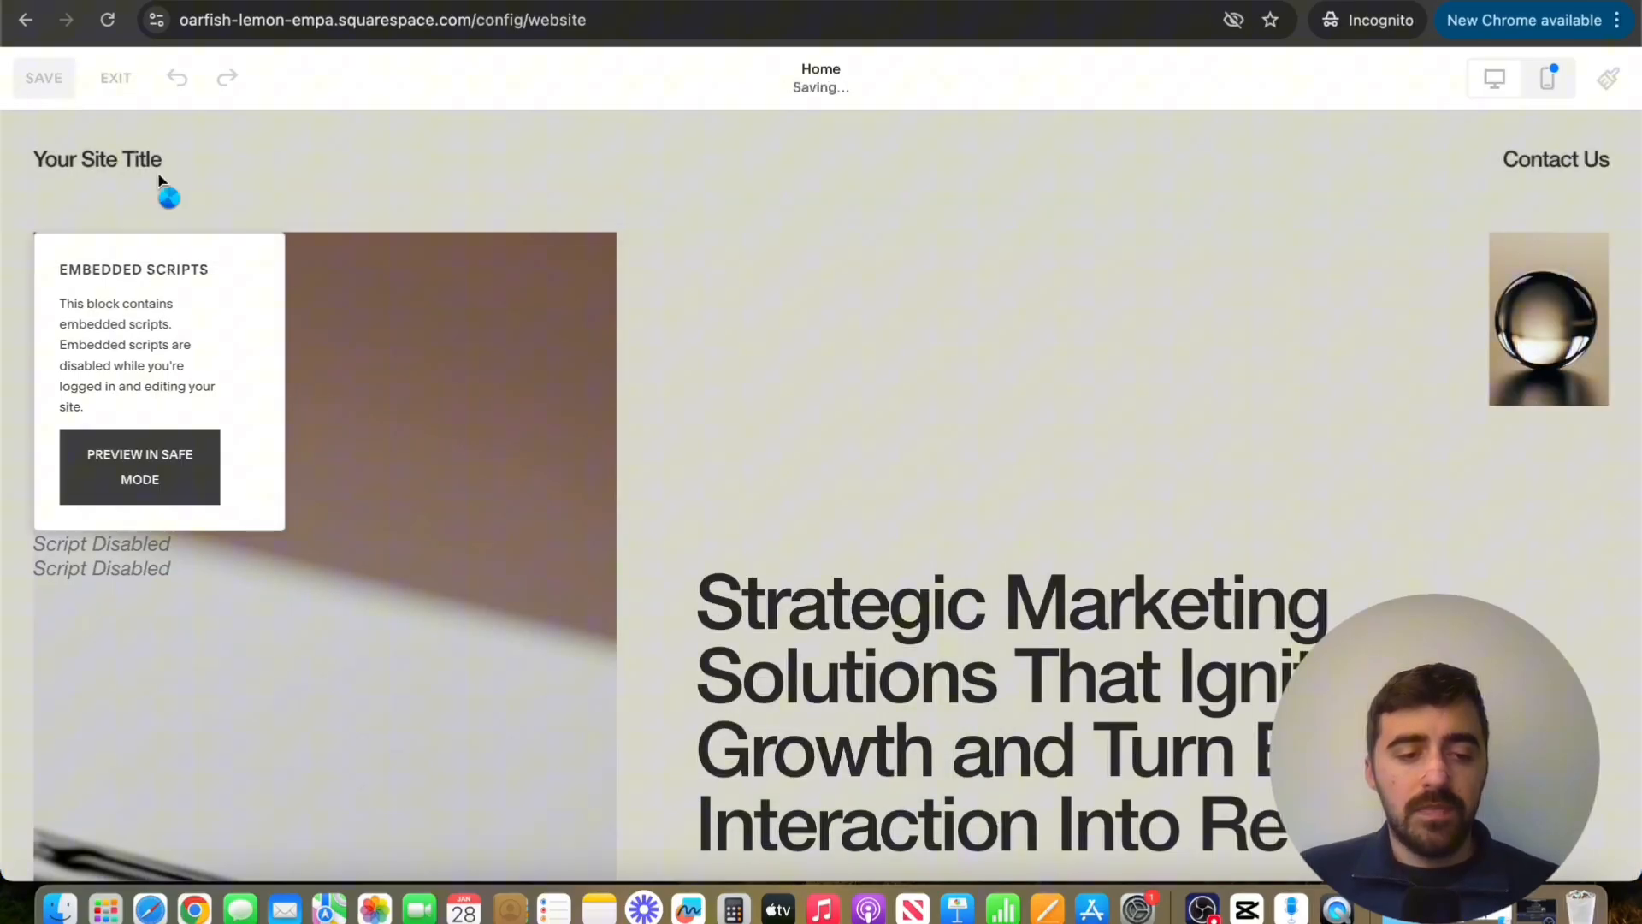
click(114, 78)
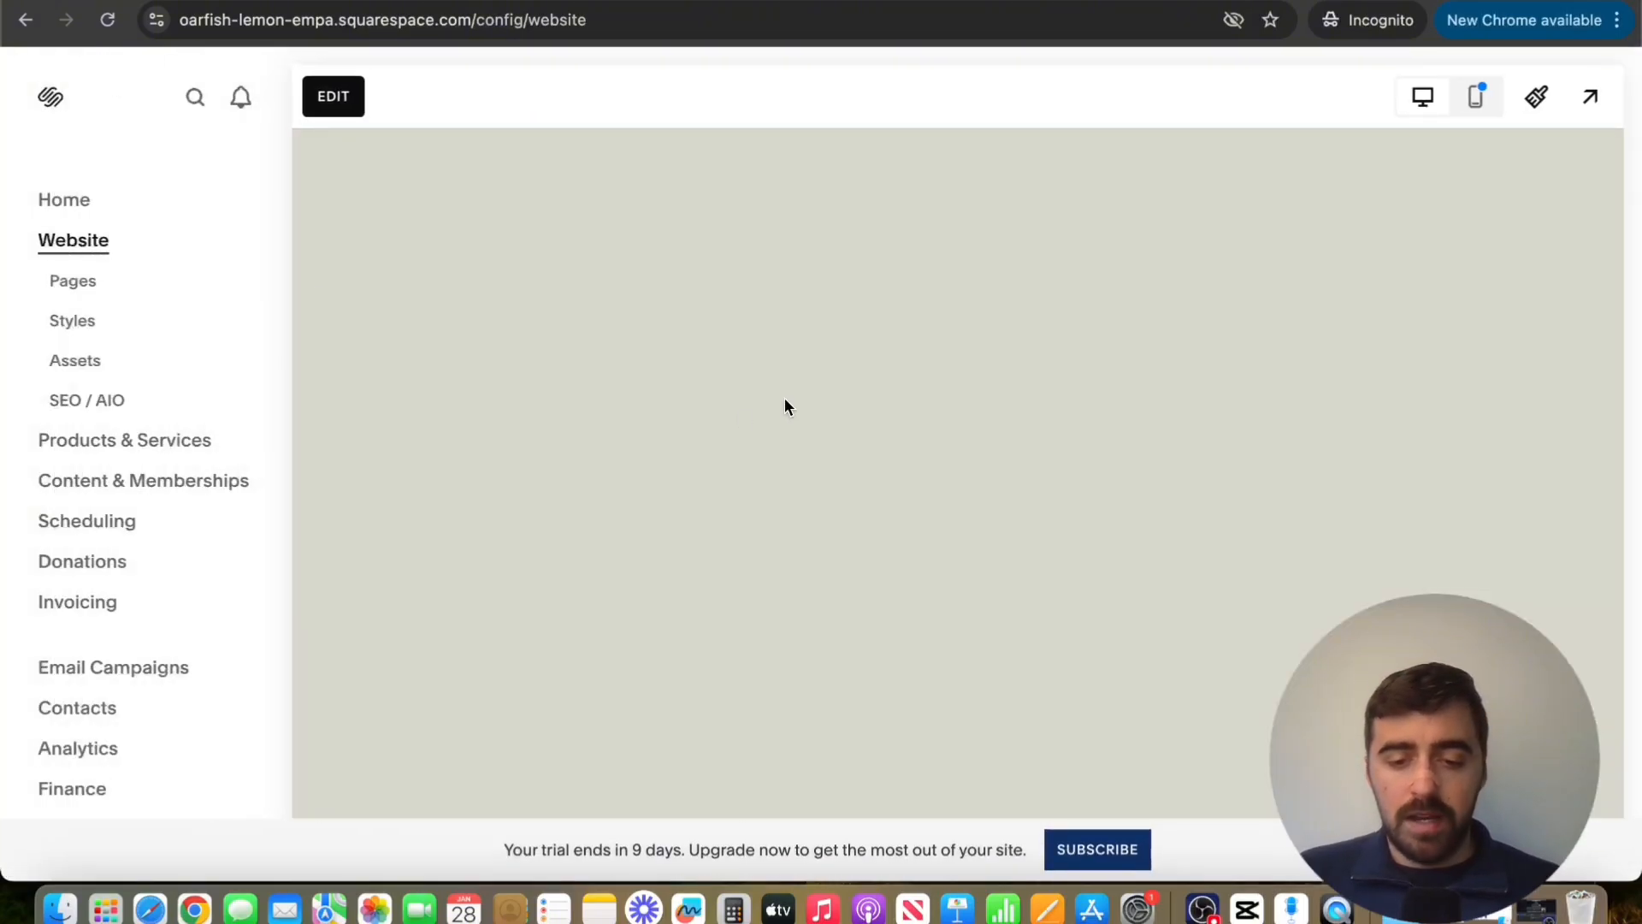